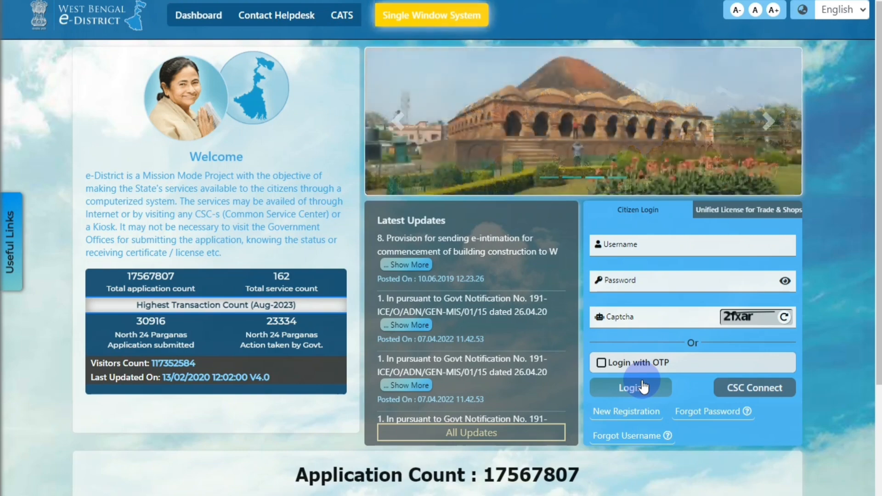
Step: View the new citizen registration form and return to the portal's home page
click(637, 410)
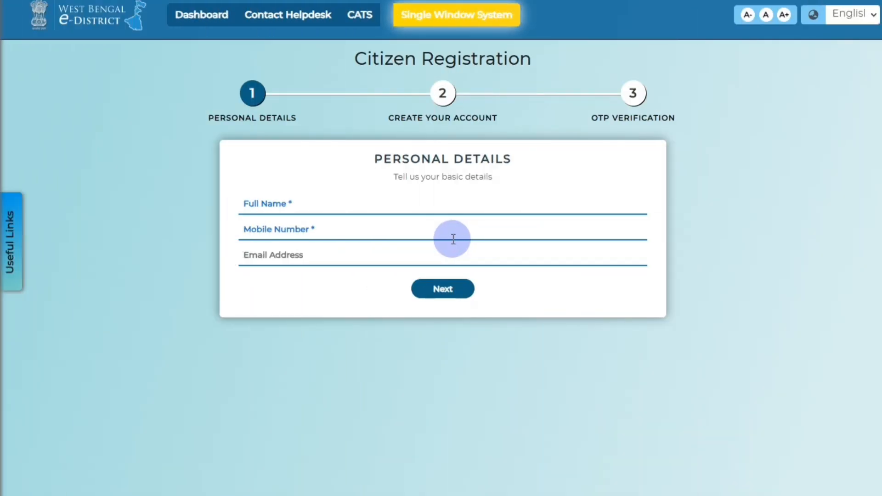
click(237, 0)
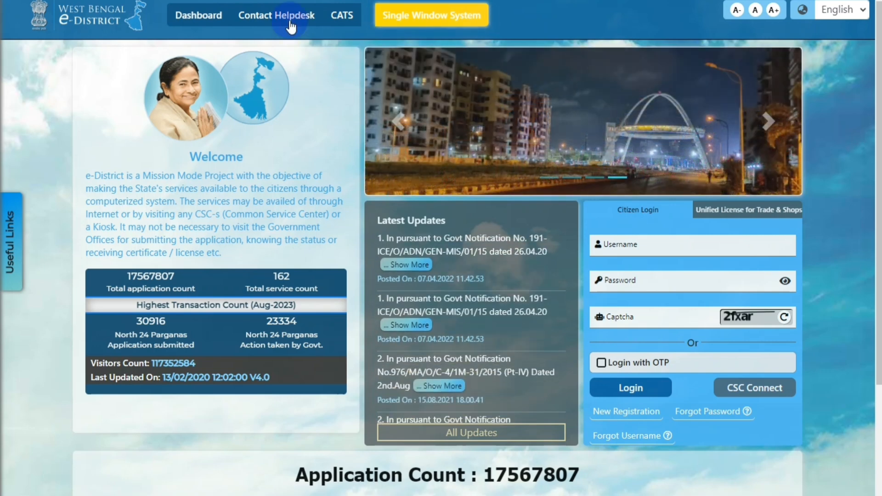
Step: Log in as a citizen with the account username and password, completing the displayed captcha
click(605, 243)
click(679, 282)
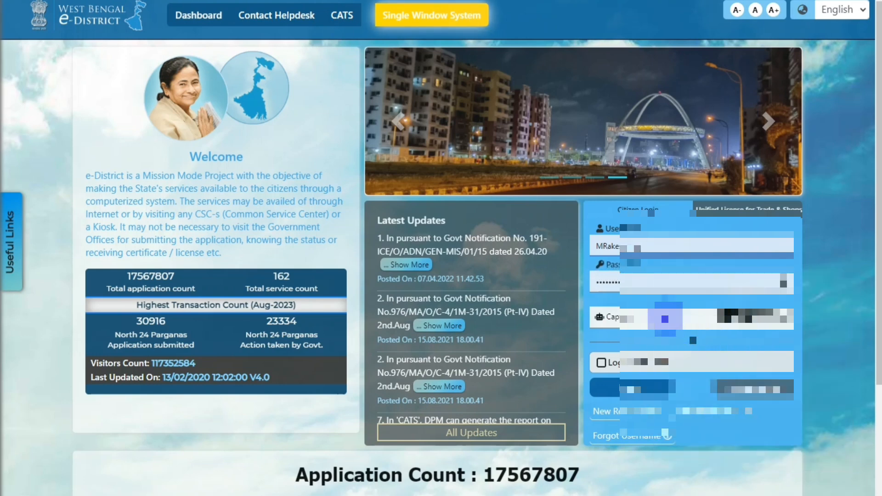
click(665, 318)
text(2)
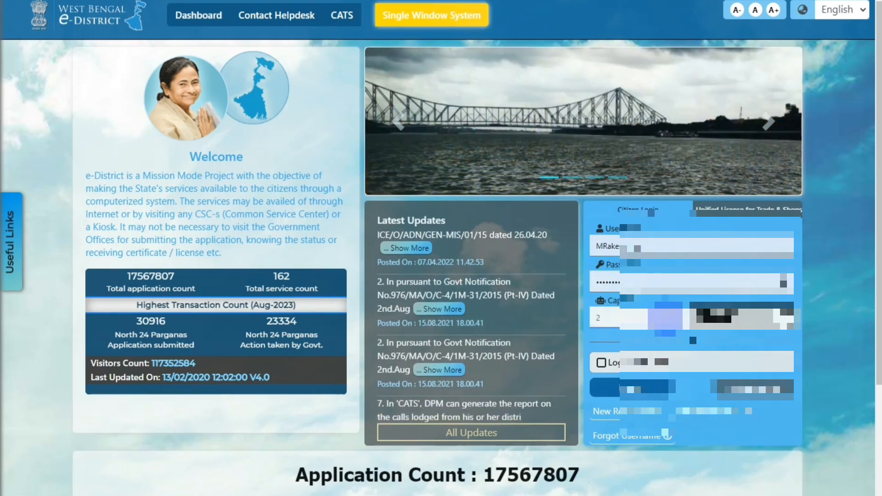
text(fxar)
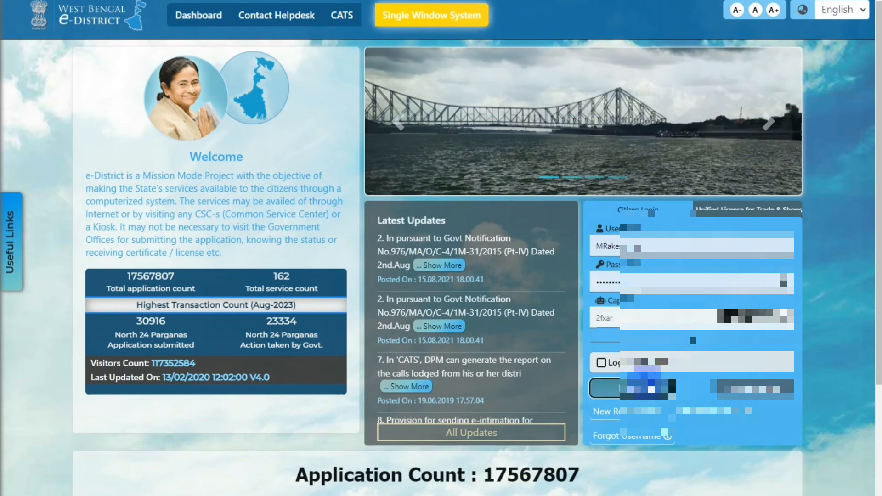
click(647, 386)
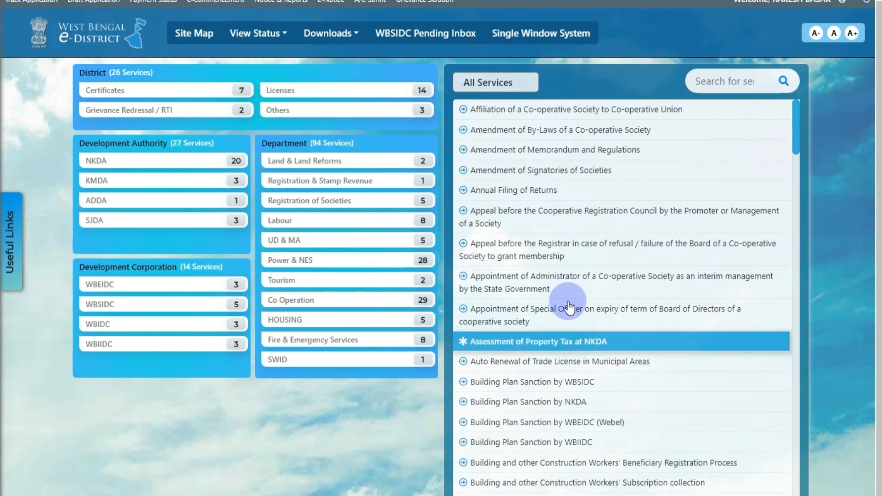
Step: Open the Local Residence (Domicile) Certificate service from the district's Certificates category
click(424, 162)
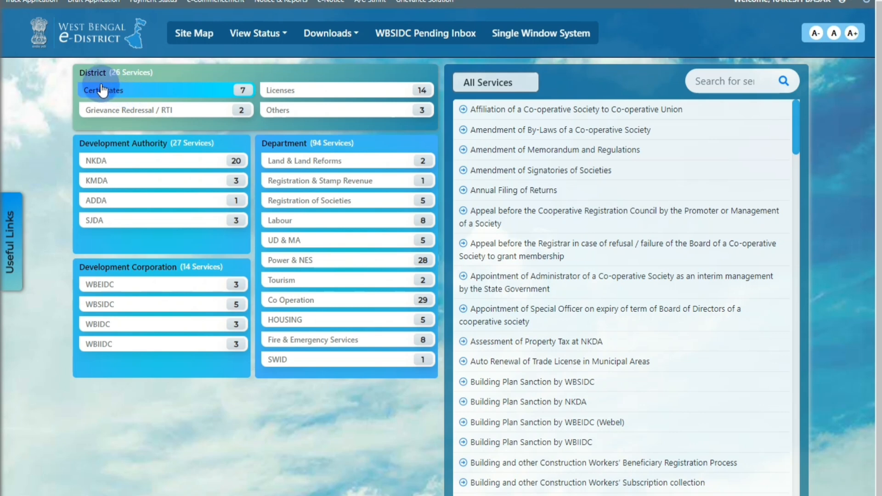
click(118, 93)
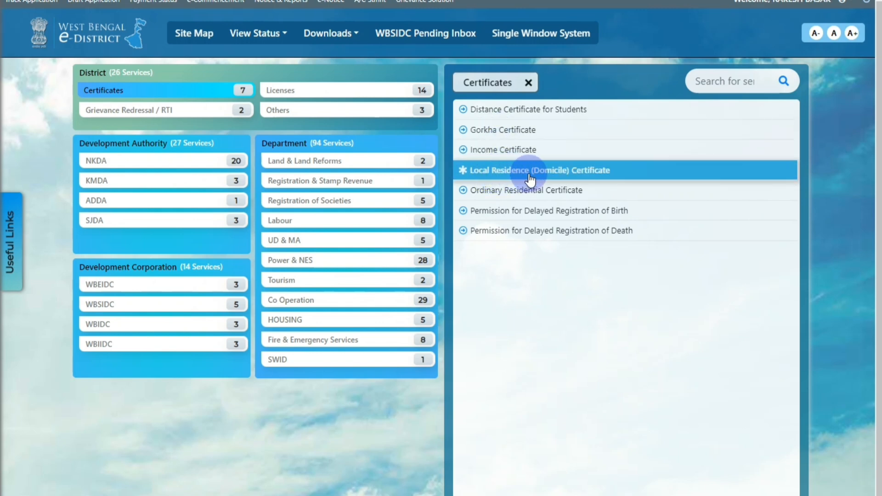
click(505, 177)
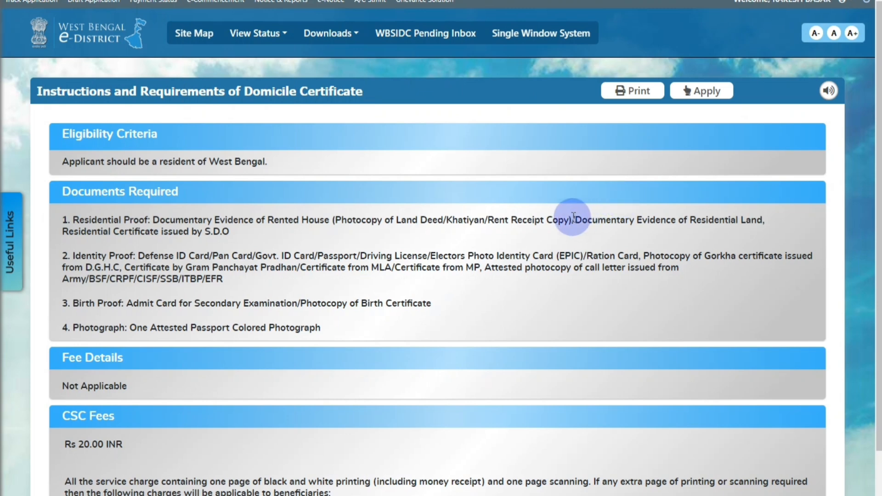
Step: Review the domicile certificate requirements, authorise viewing of Aadhaar and personal information, and start the application
scroll(573, 216, down, 3)
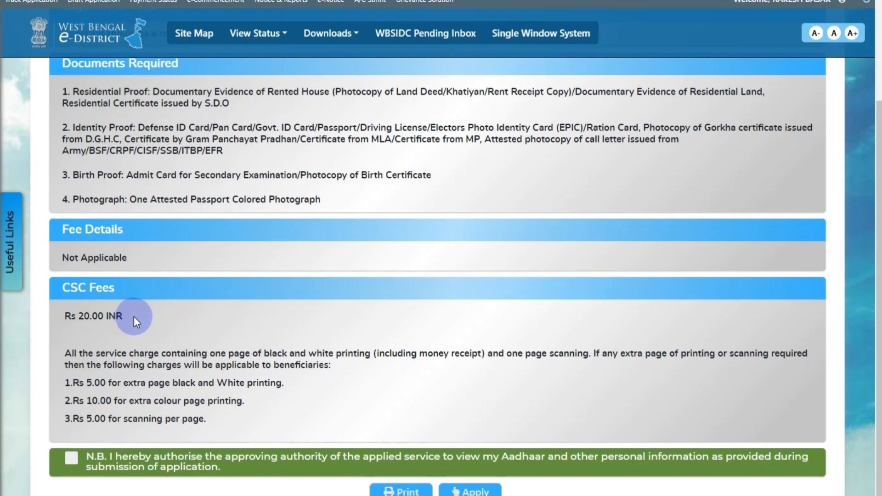
scroll(213, 310, up, 3)
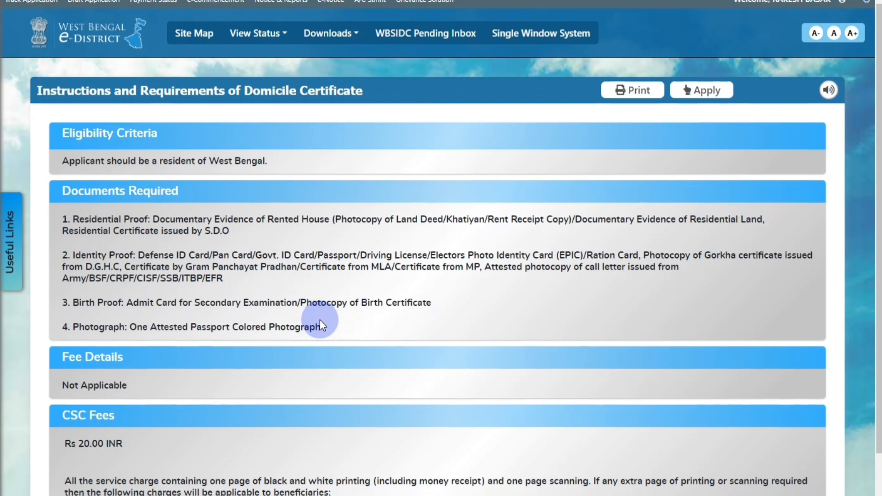
scroll(321, 322, down, 3)
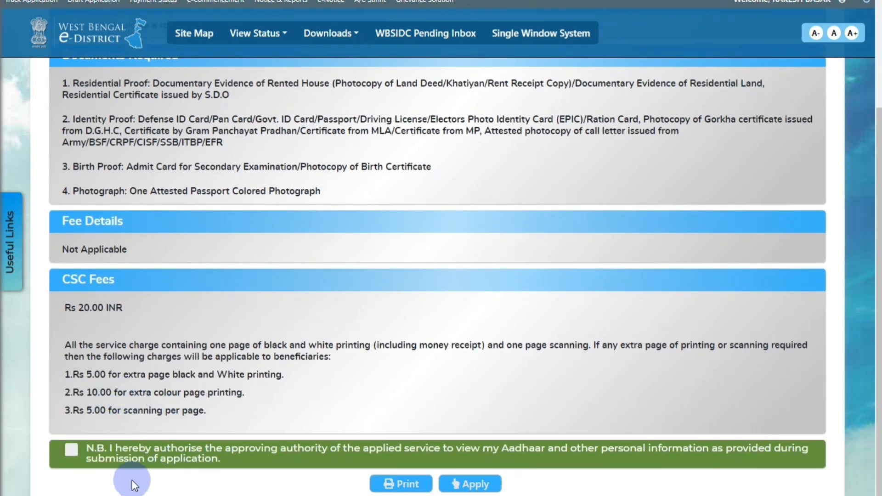
click(73, 452)
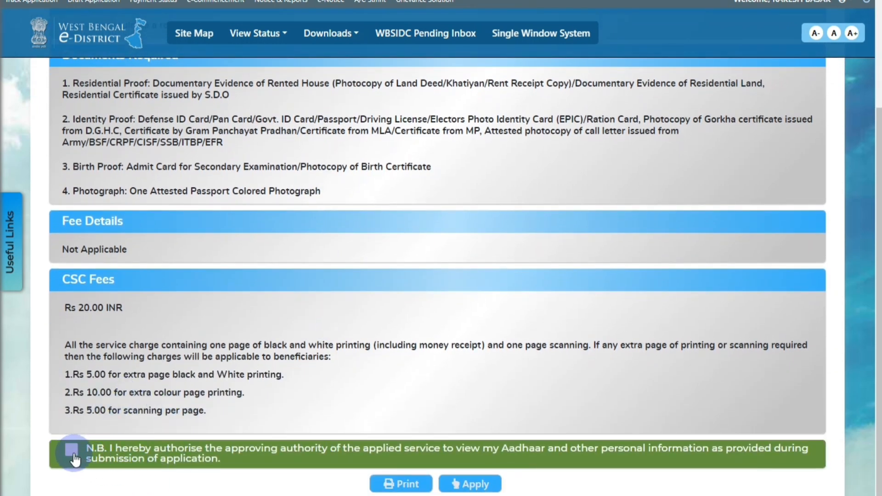
click(481, 488)
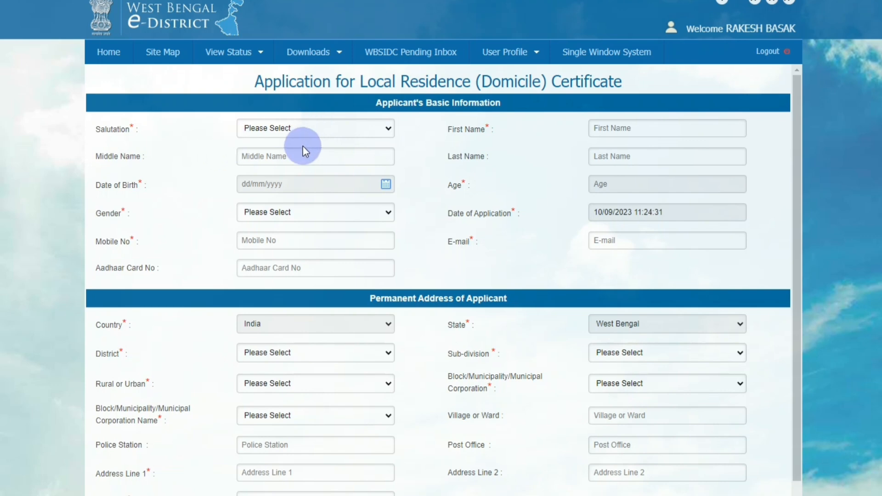
Step: Set the salutation to Mr. and fill in the applicant's first name, last name, mobile number and e-mail, leaving the middle name blank
click(282, 128)
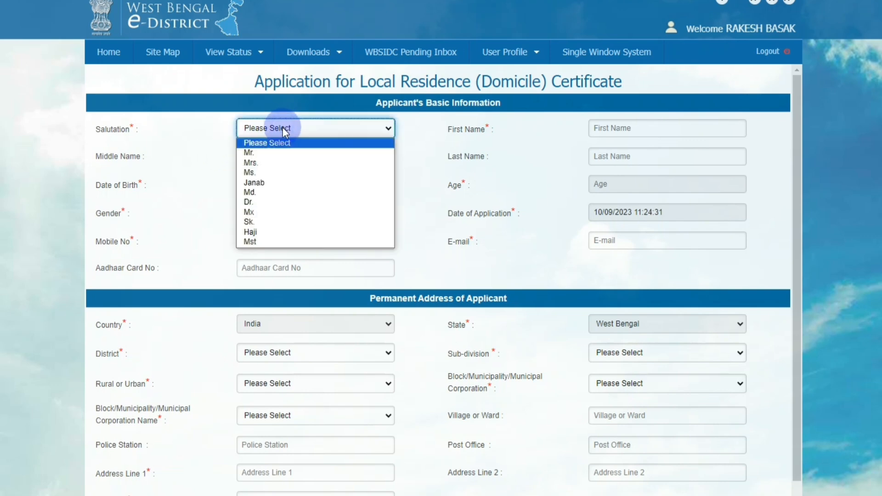
click(272, 154)
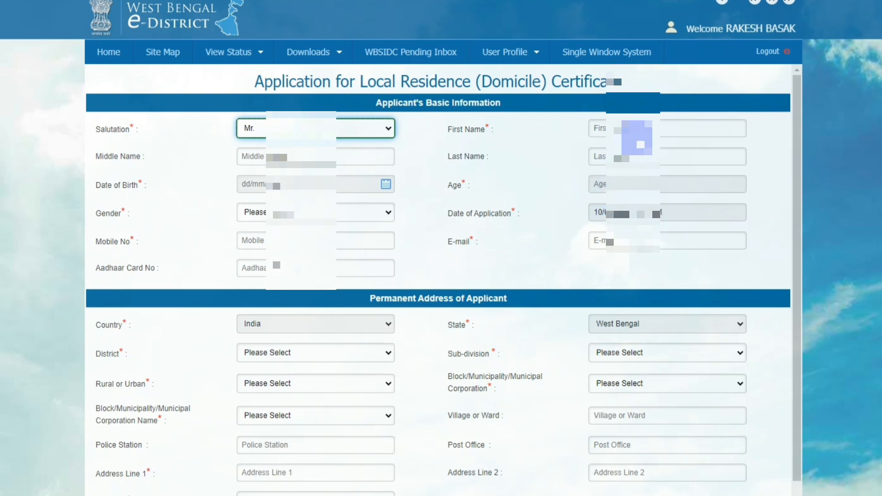
click(634, 130)
click(689, 201)
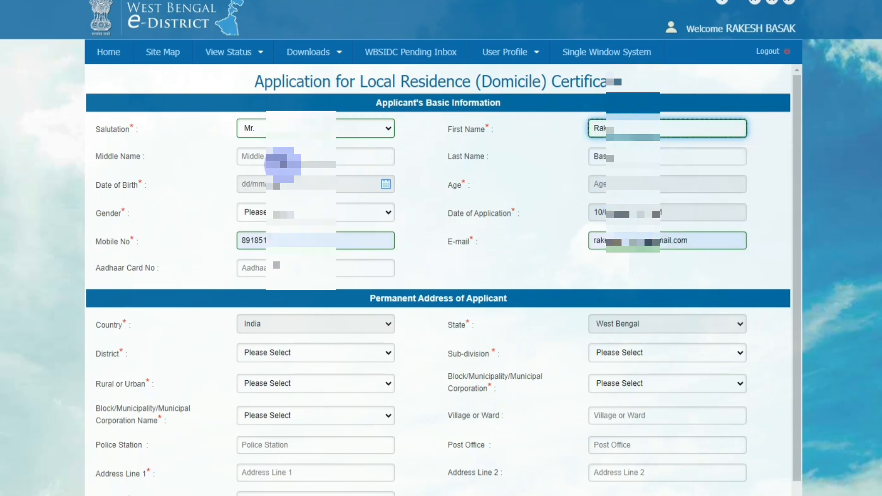
click(297, 157)
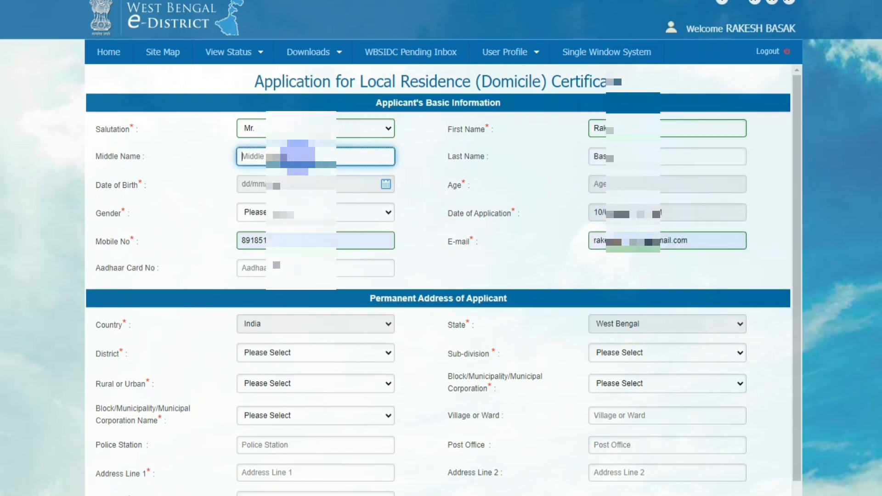
click(430, 171)
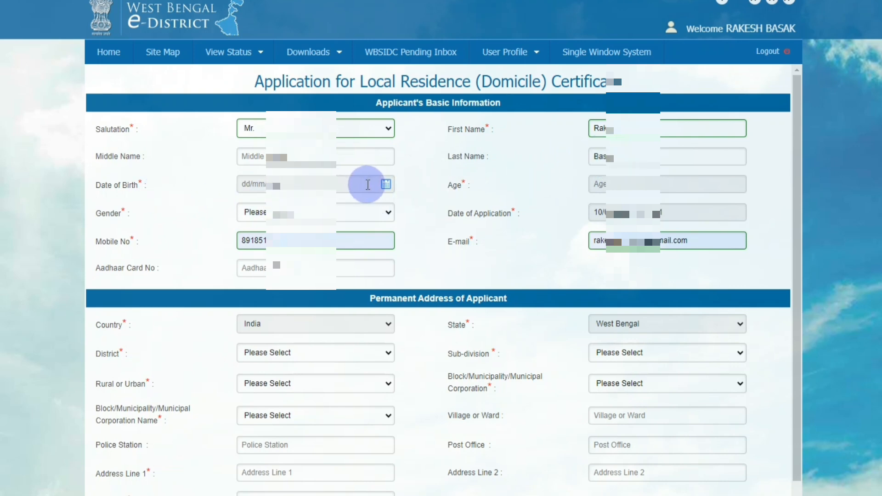
Step: View the date of birth calendar without choosing a date, and set the applicant's gender to Male
click(385, 182)
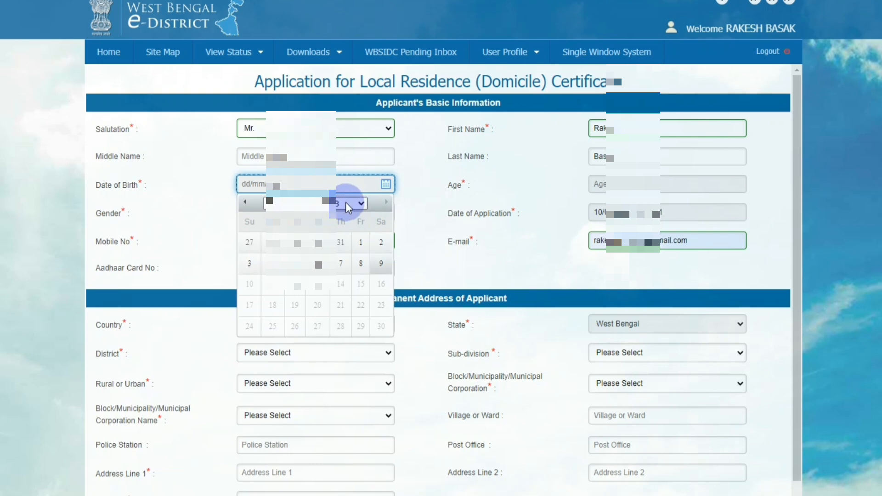
click(415, 191)
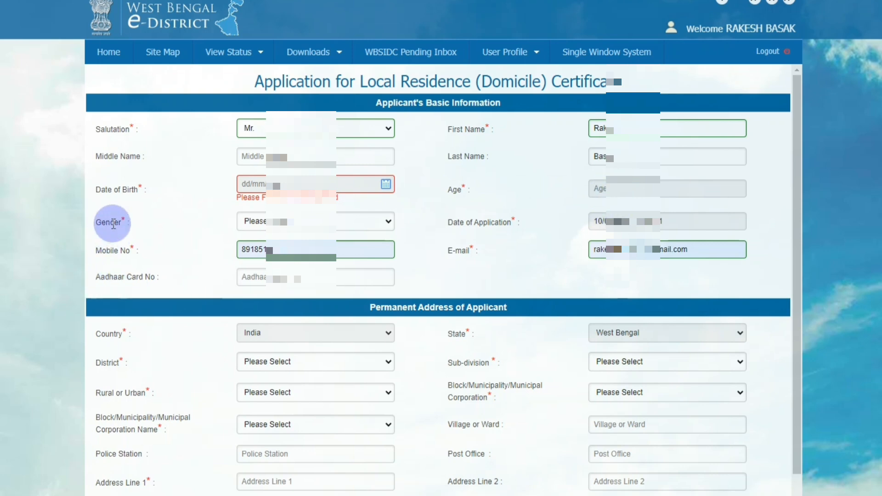
click(262, 222)
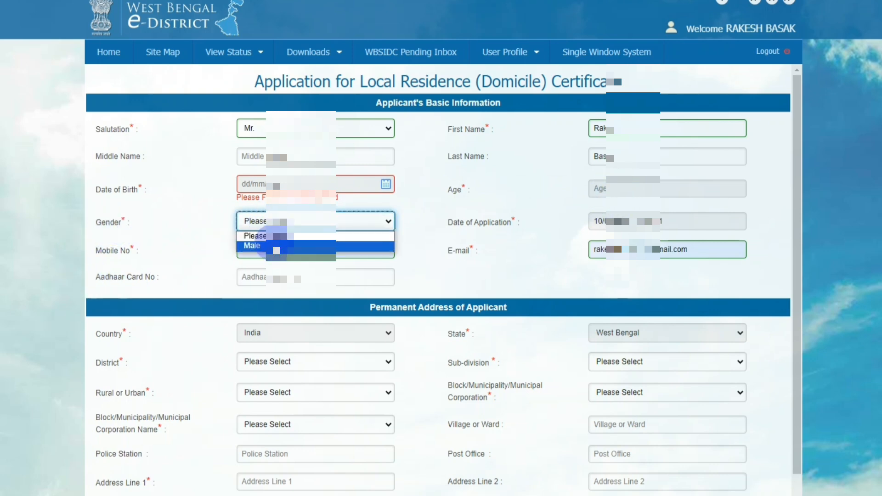
click(275, 244)
click(419, 232)
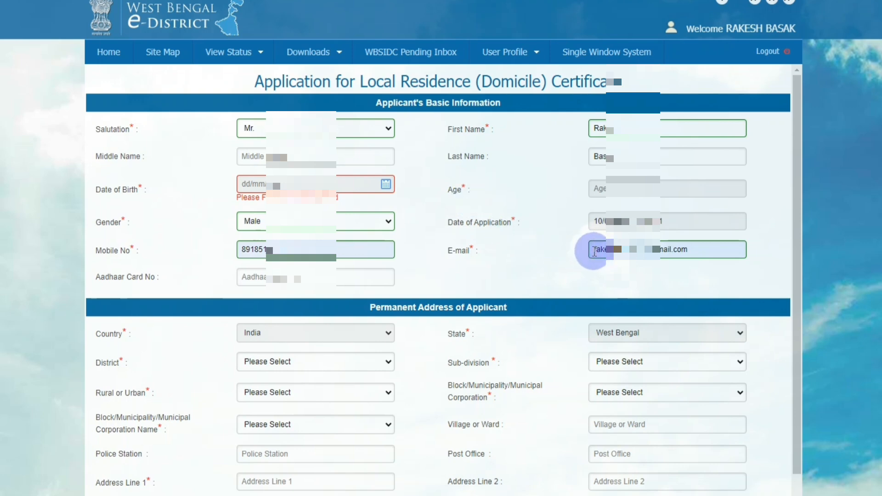
scroll(551, 246, down, 1)
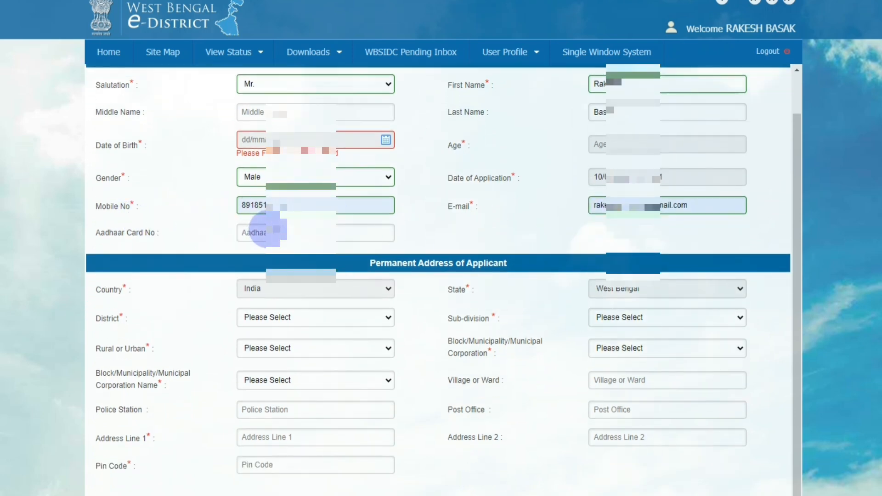
click(262, 232)
click(419, 236)
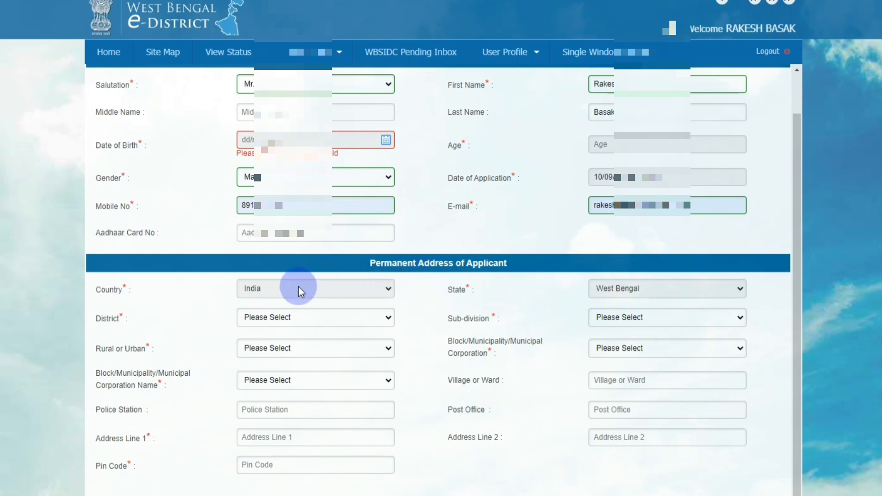
click(263, 292)
click(257, 298)
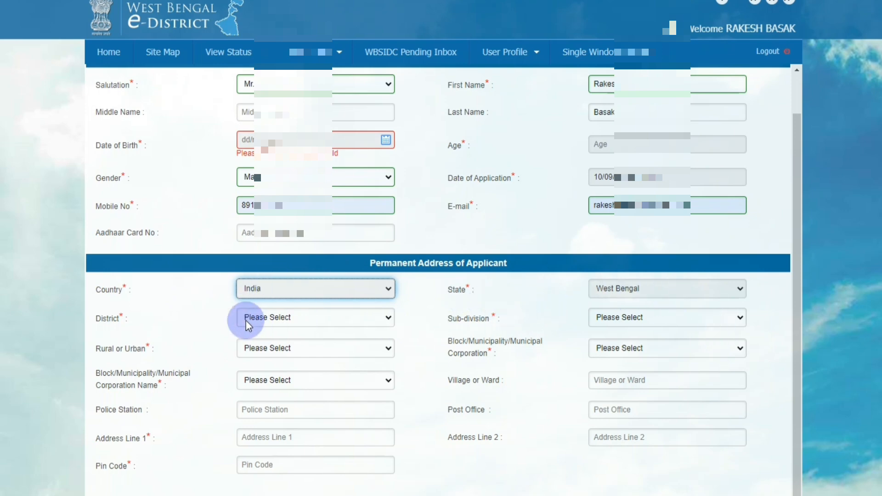
Step: Set the permanent address district to Nadia and the sub-division to Ranaghat
click(270, 316)
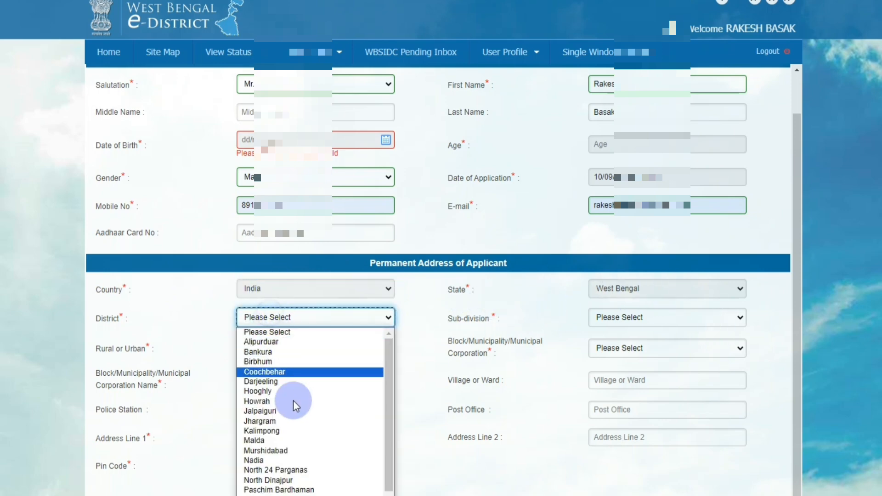
click(305, 461)
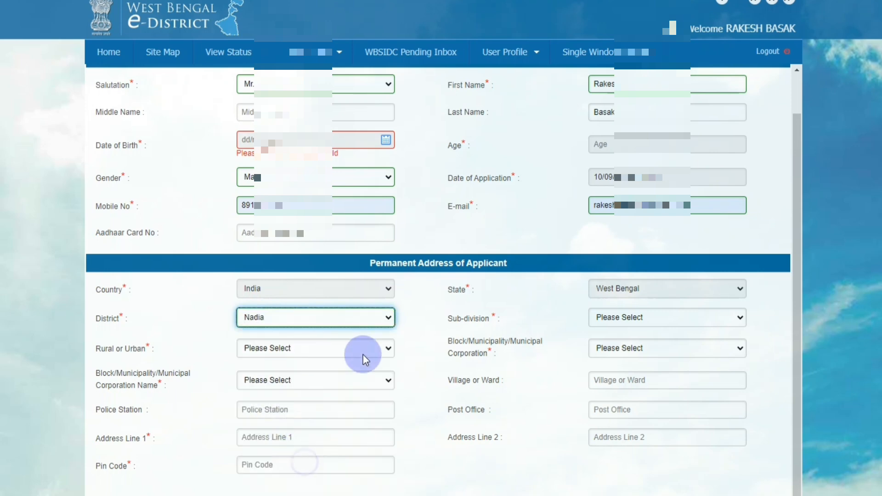
click(618, 319)
click(629, 361)
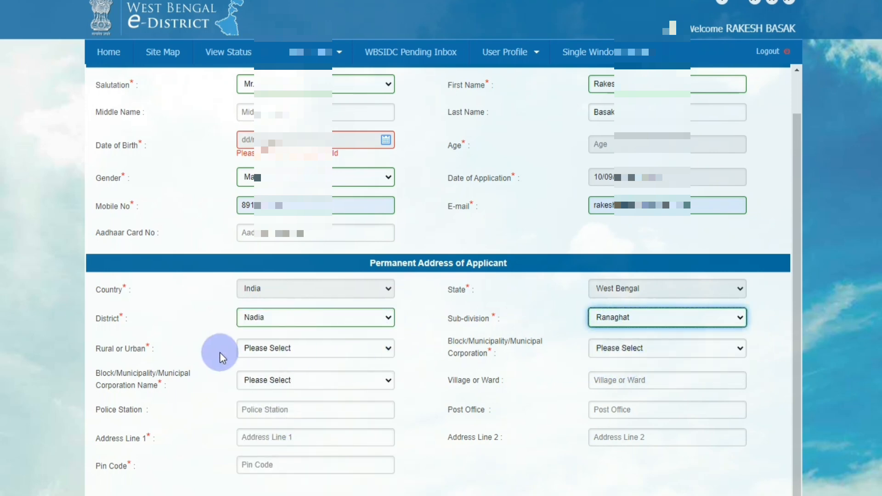
Step: Classify the permanent address as Rural with area type Block, and choose Santipur as the block name
click(271, 350)
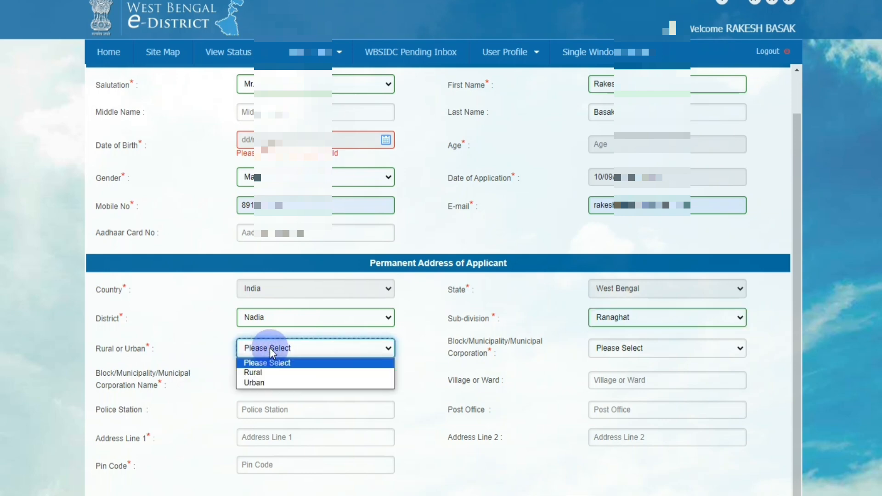
click(273, 373)
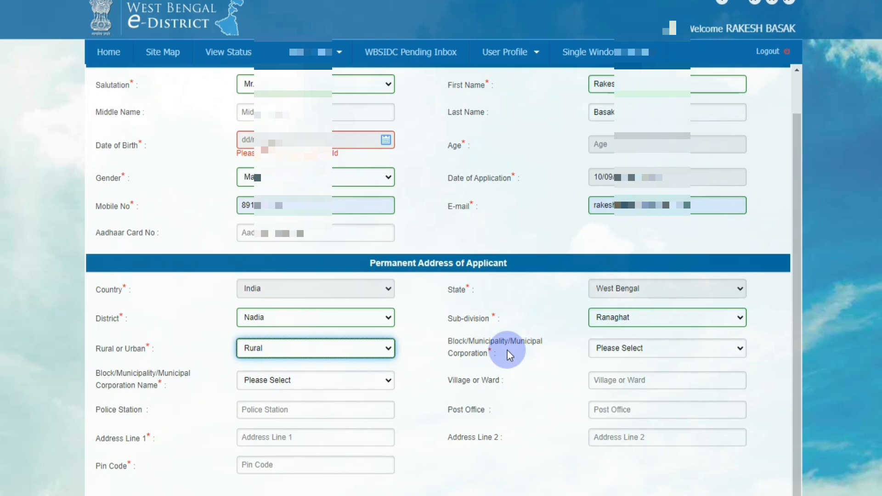
click(651, 351)
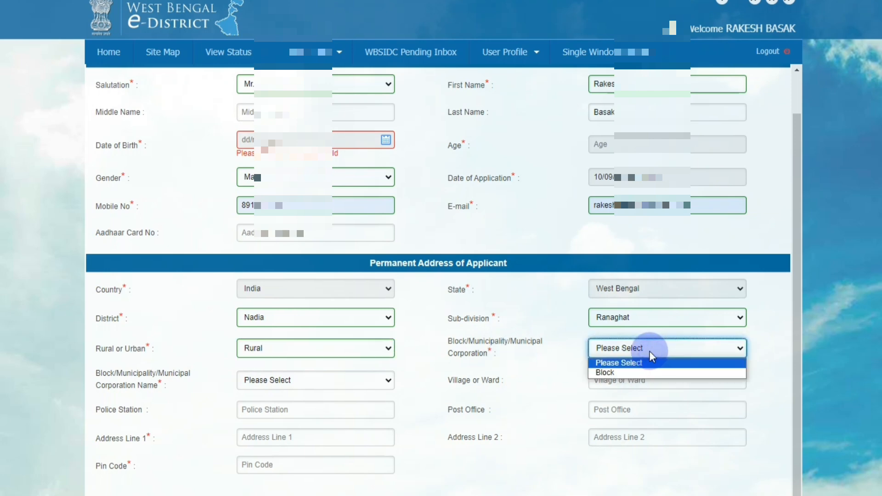
click(649, 372)
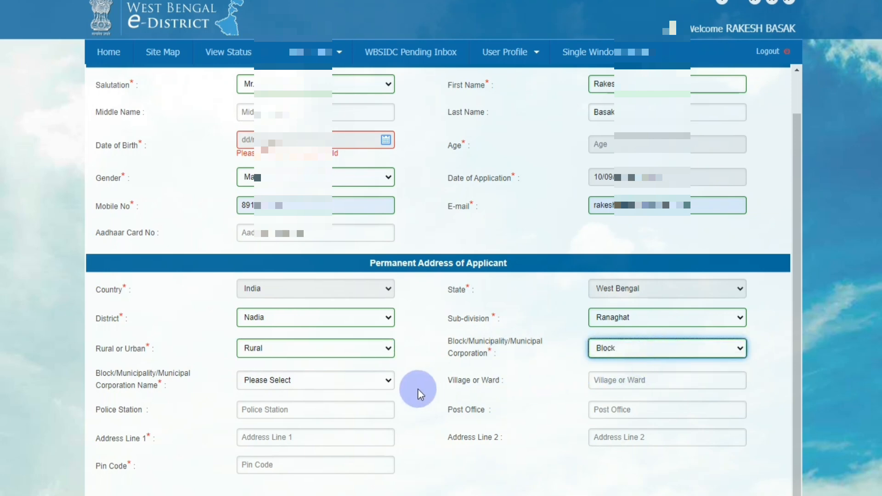
click(274, 381)
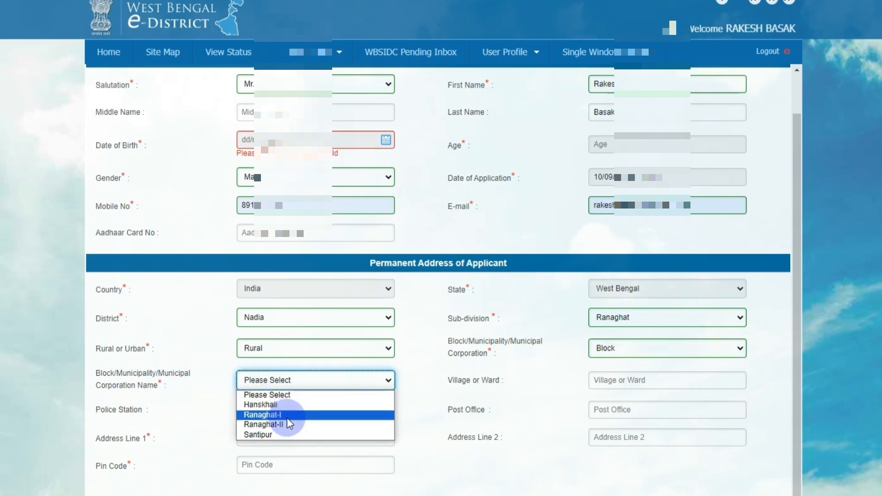
click(296, 434)
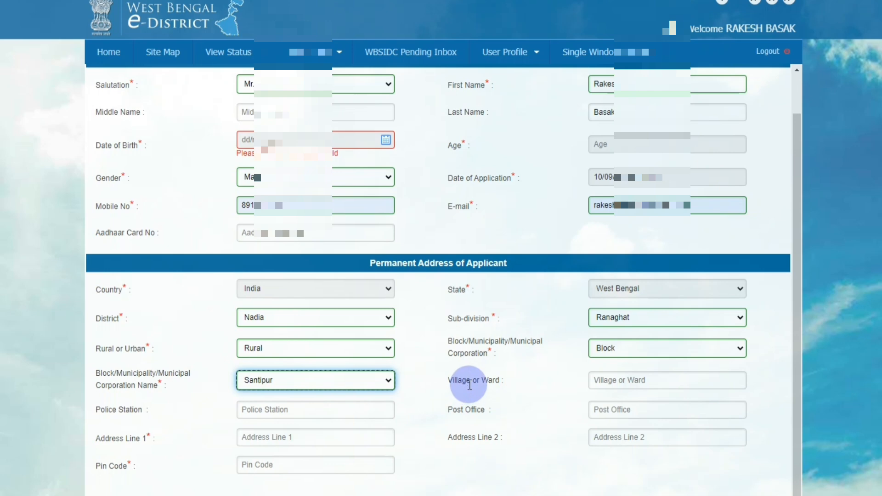
Step: Fill in the permanent address's village, police station, both address lines and pin code using the saved suggestions
click(615, 381)
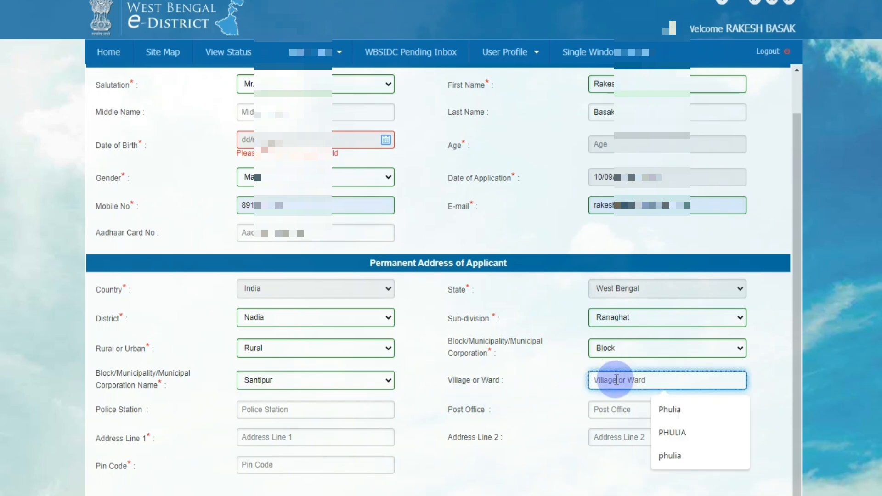
click(664, 408)
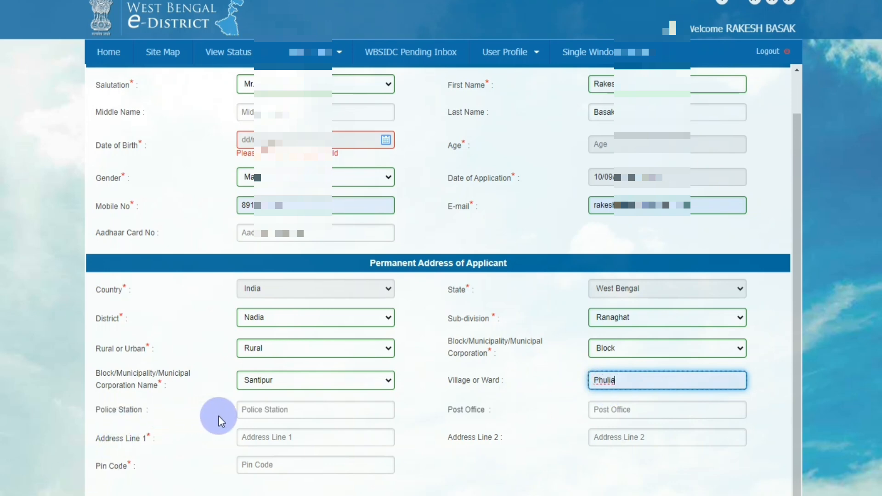
click(255, 408)
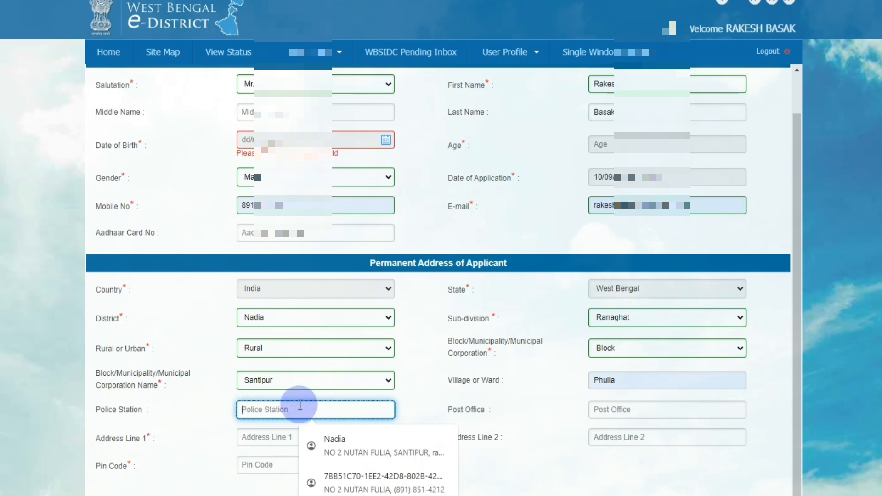
click(416, 408)
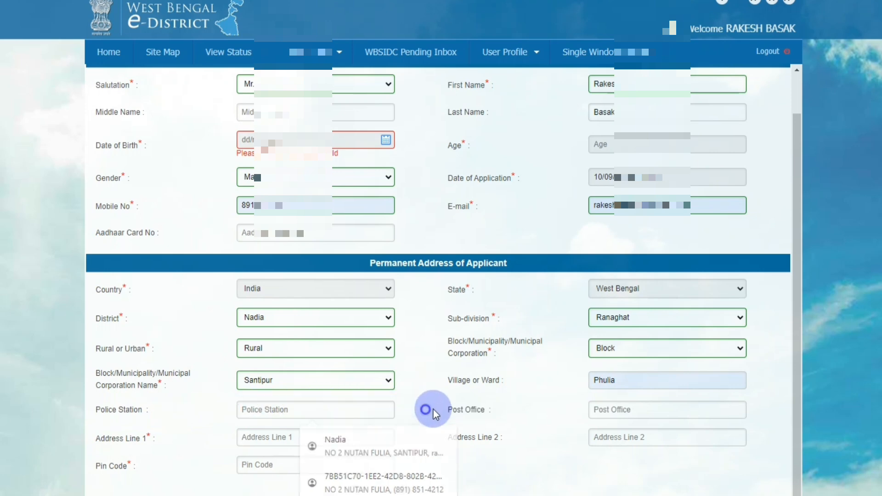
click(601, 409)
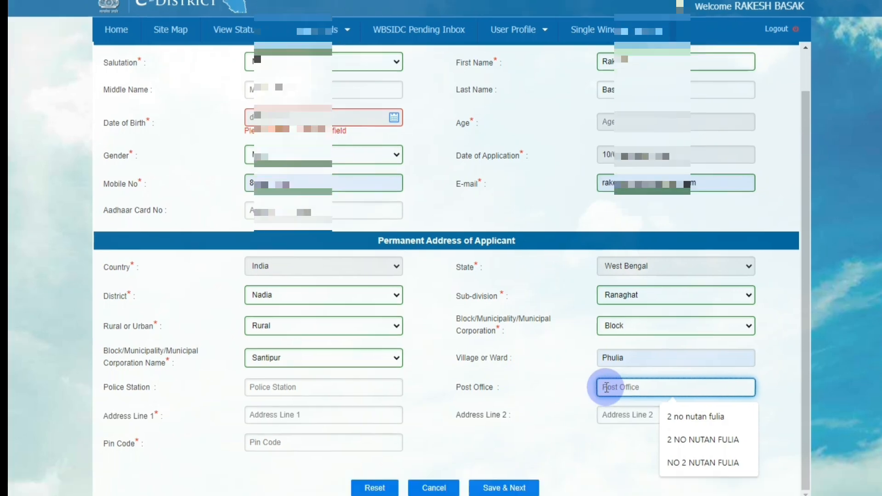
click(570, 395)
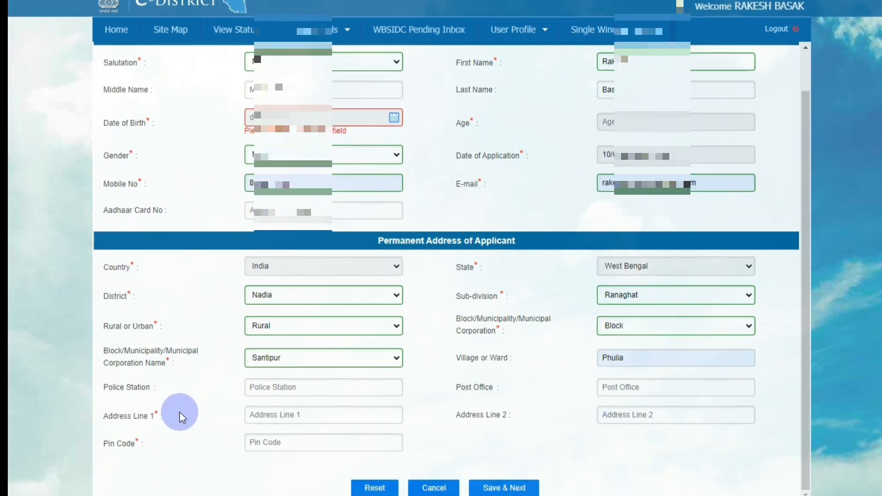
click(255, 415)
click(313, 445)
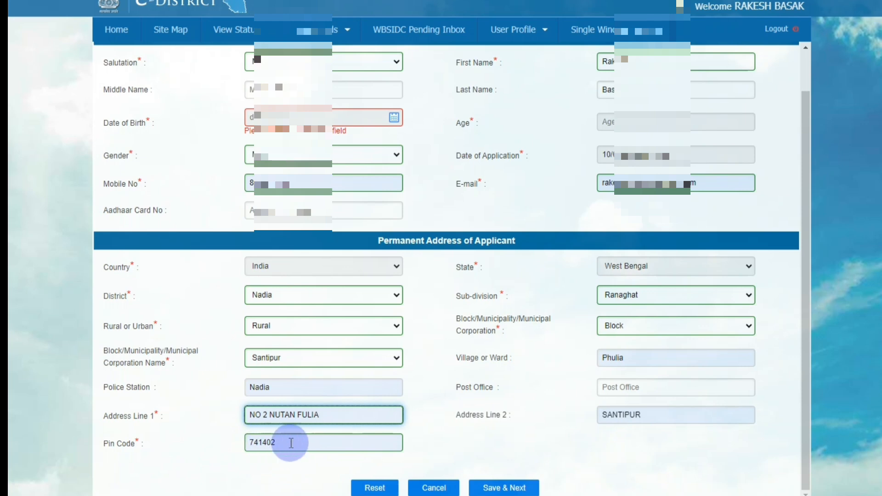
Step: Save the applicant details and continue, marking the present address as Same as previous address
click(516, 489)
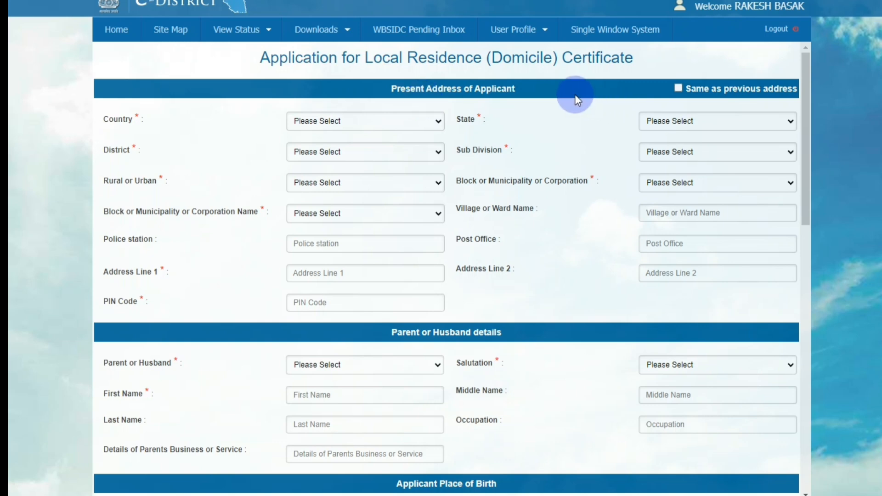
click(678, 89)
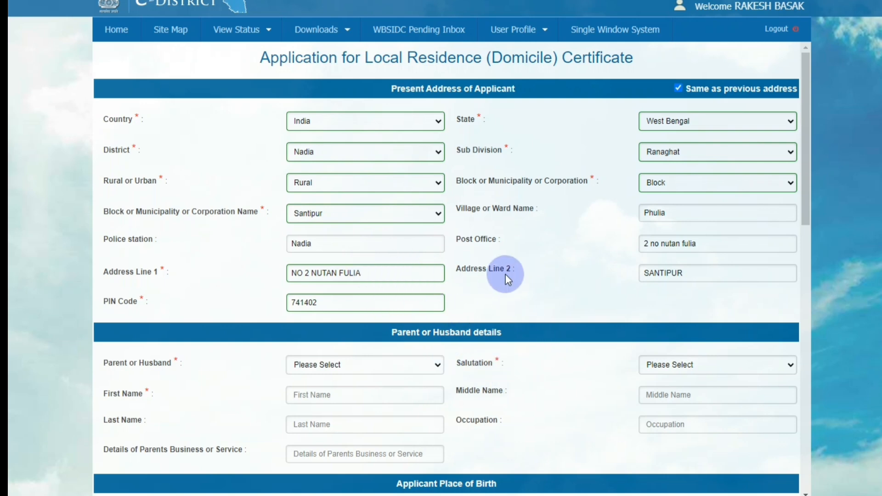
click(677, 88)
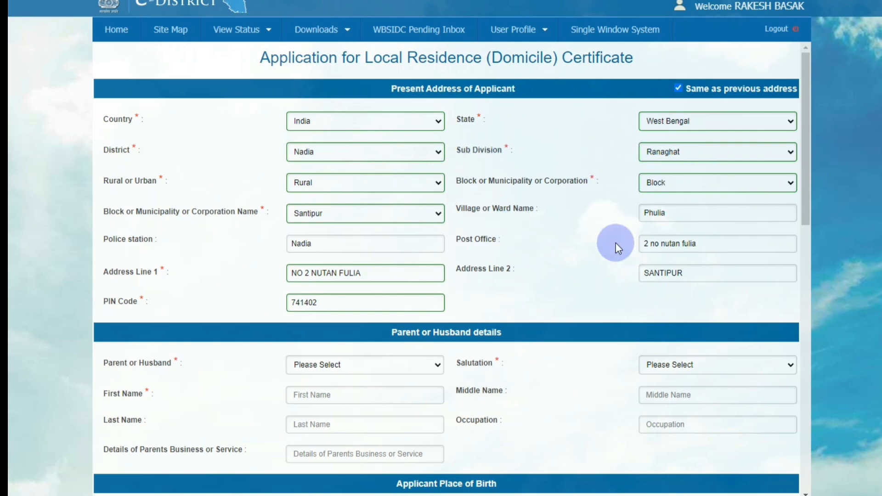
Step: Choose Father in the parent or husband details, set the salutation to Mr., and fill in the father's first and last name
scroll(616, 248, down, 4)
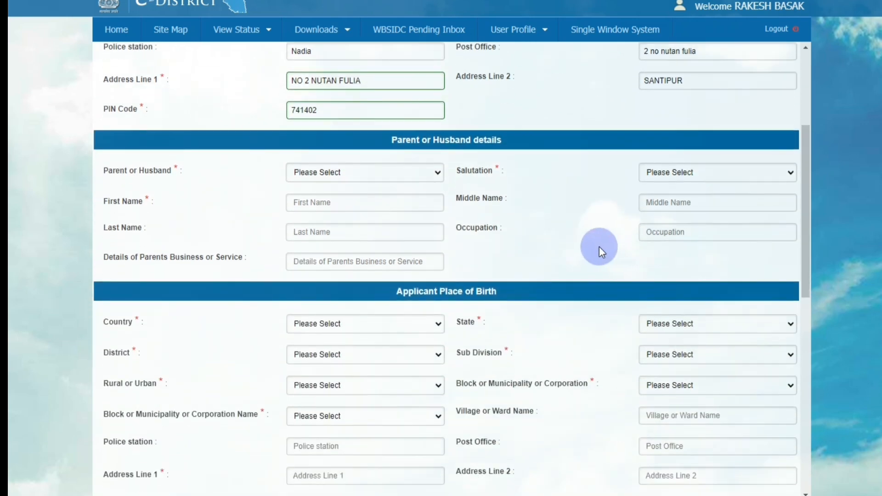
click(337, 175)
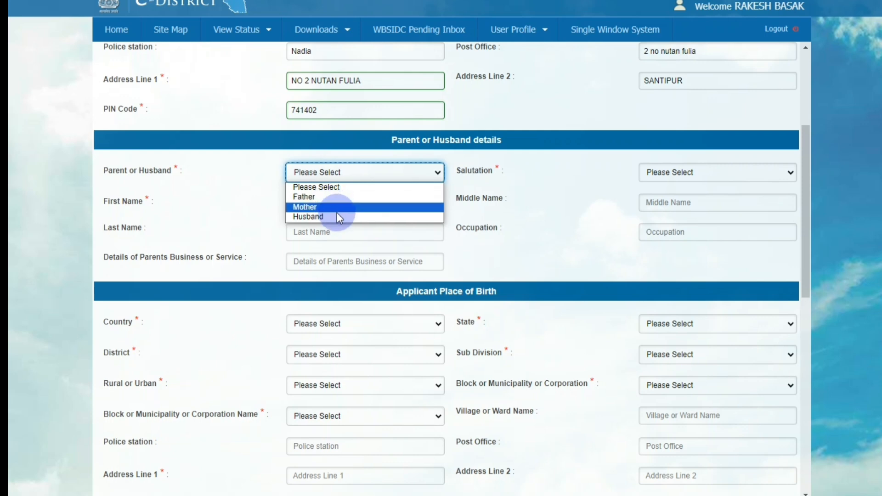
click(333, 199)
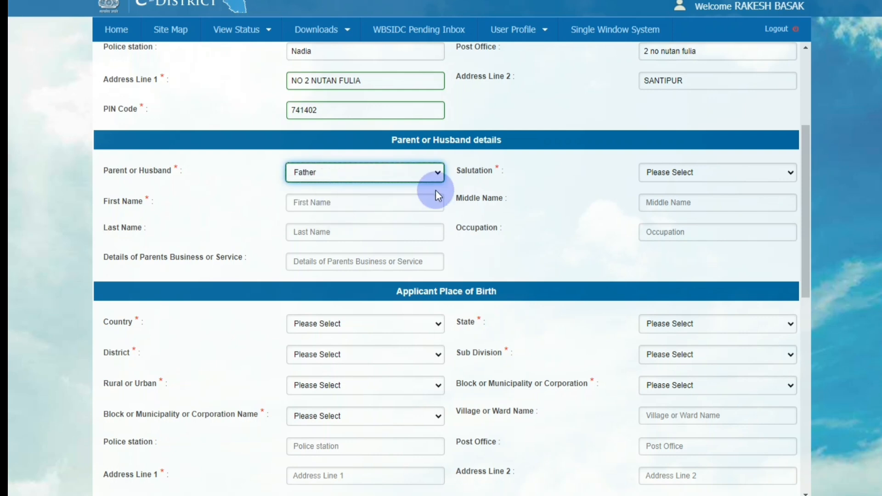
click(671, 164)
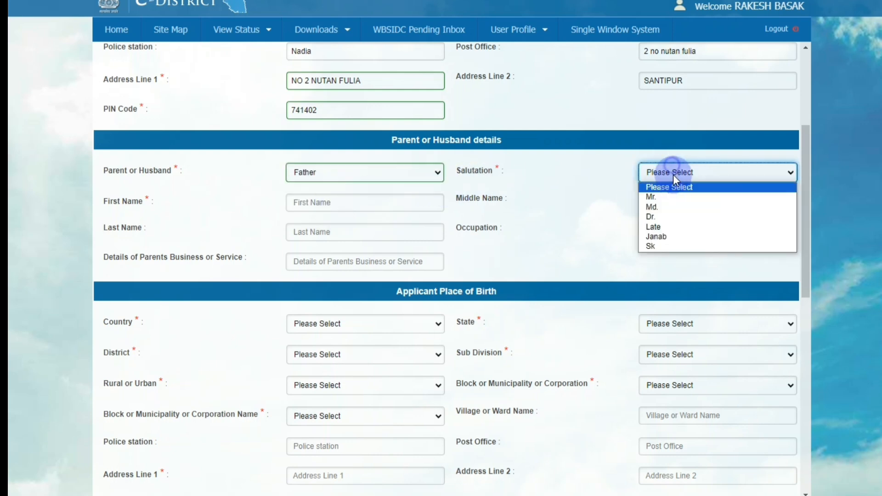
click(666, 197)
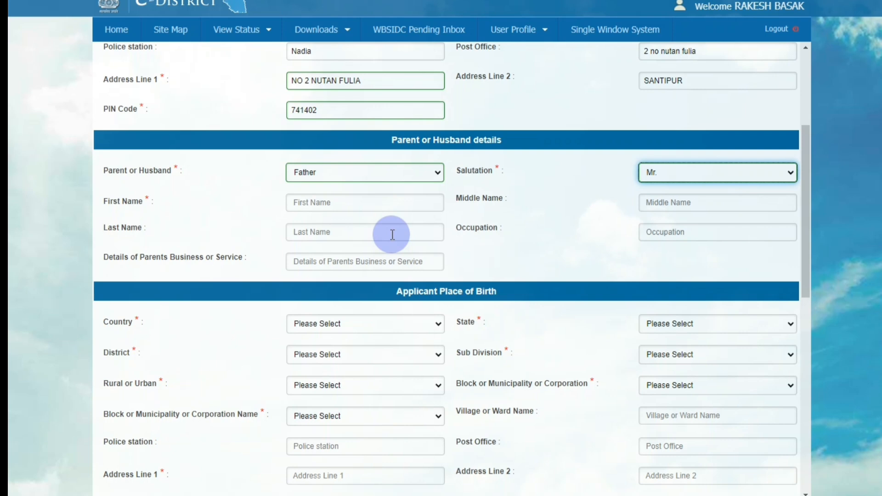
click(666, 233)
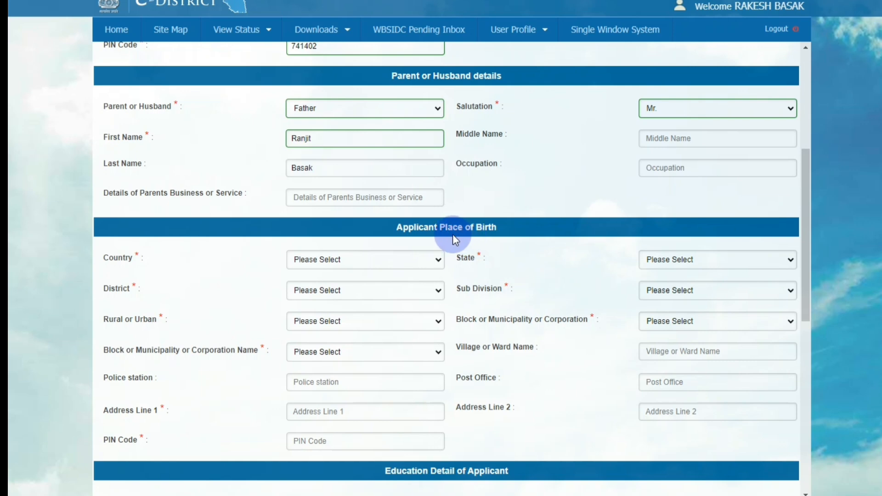
Step: Set the applicant's place of birth to country India and state West Bengal
click(326, 262)
click(331, 284)
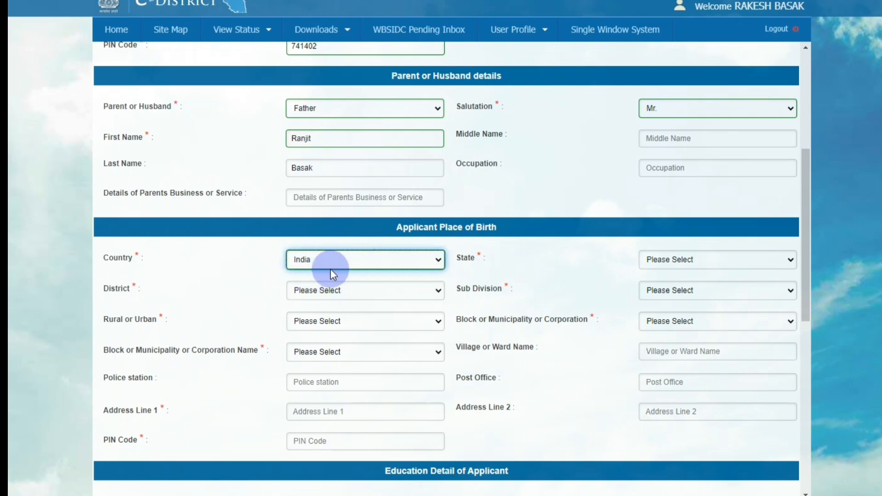
click(721, 255)
click(715, 284)
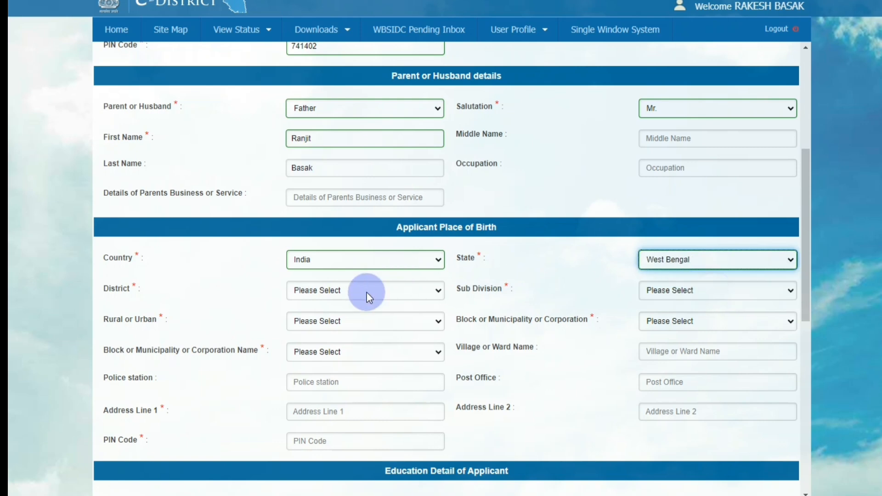
Step: Set the place of birth district to Nadia and the sub-division to Ranaghat
click(343, 292)
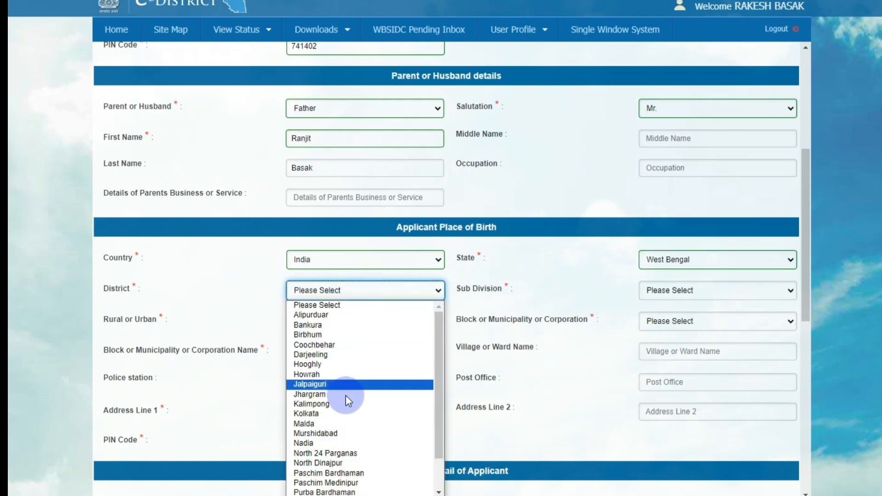
click(353, 442)
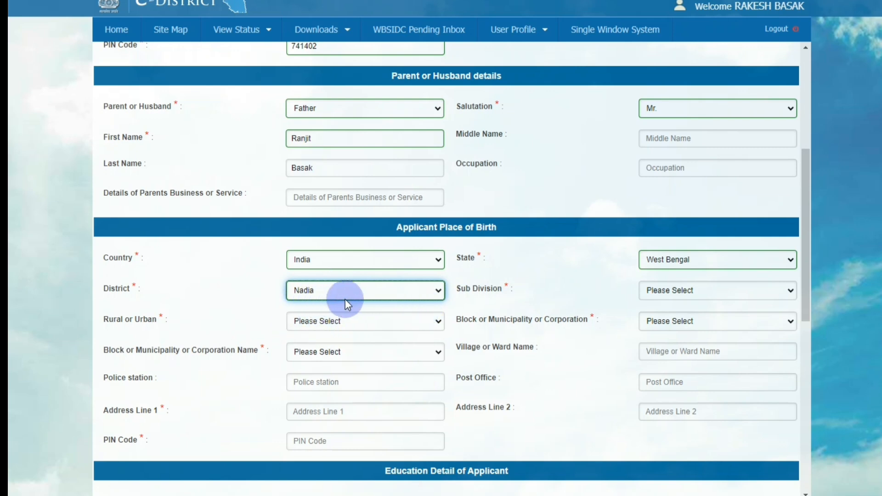
click(665, 291)
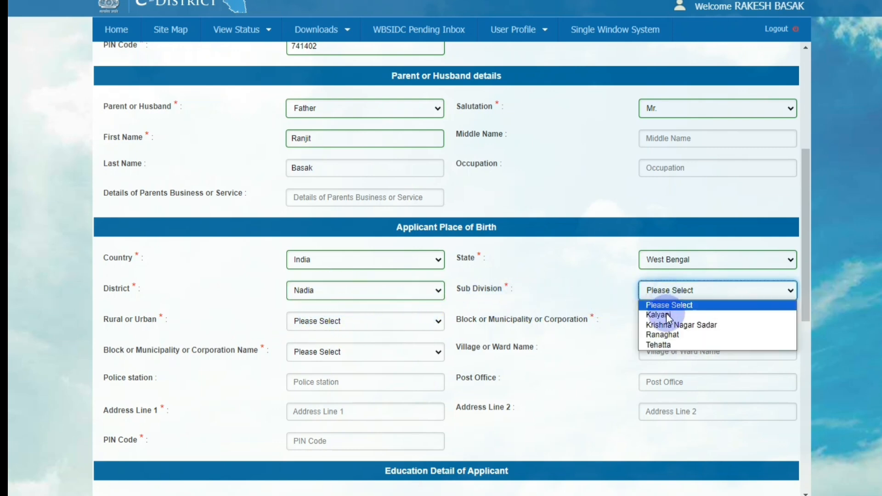
click(661, 334)
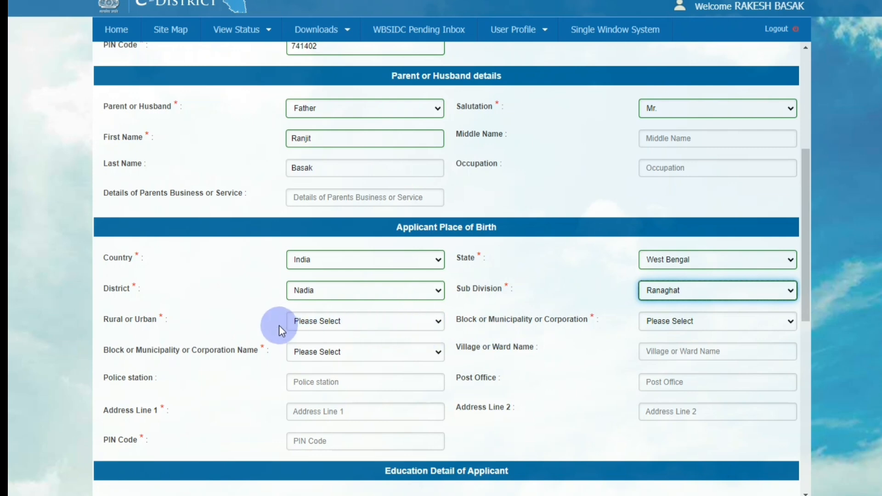
Step: Classify the place of birth as Rural with area type Block, and choose Santipur as the block name
click(333, 321)
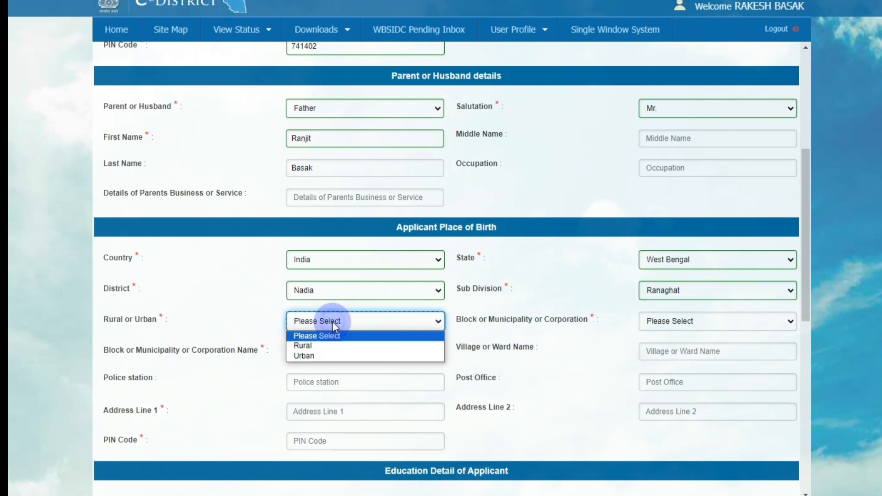
click(349, 346)
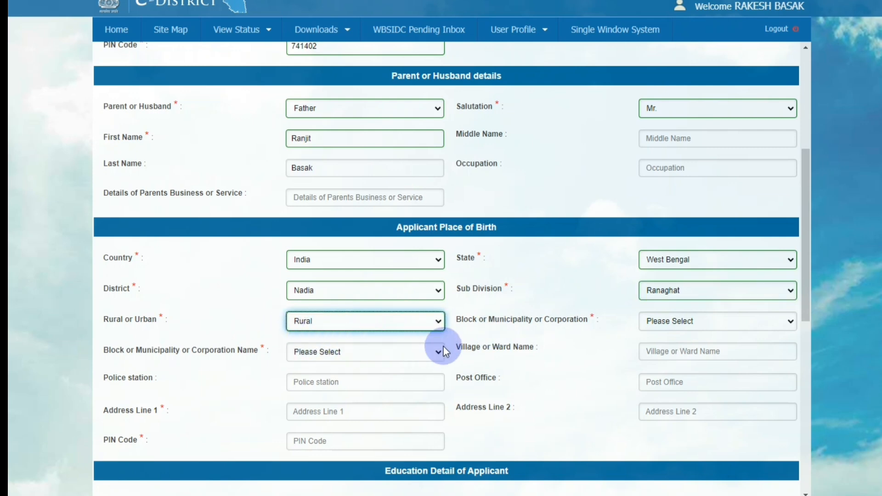
click(661, 327)
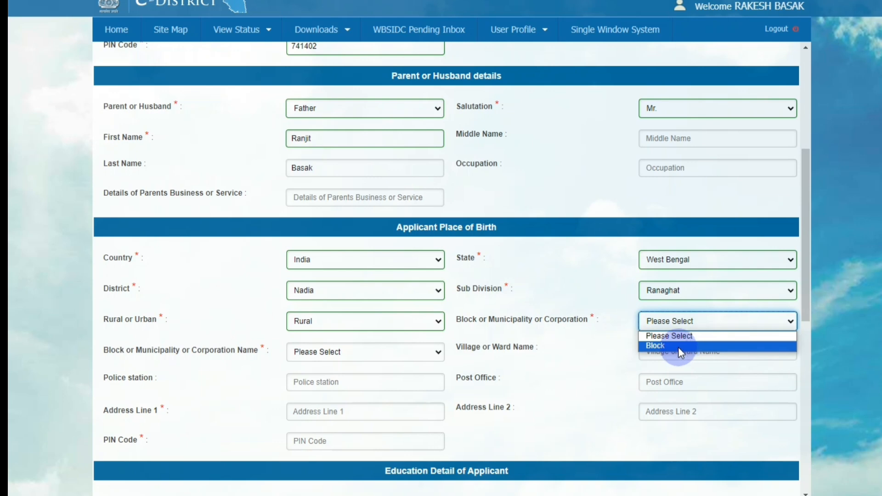
click(678, 347)
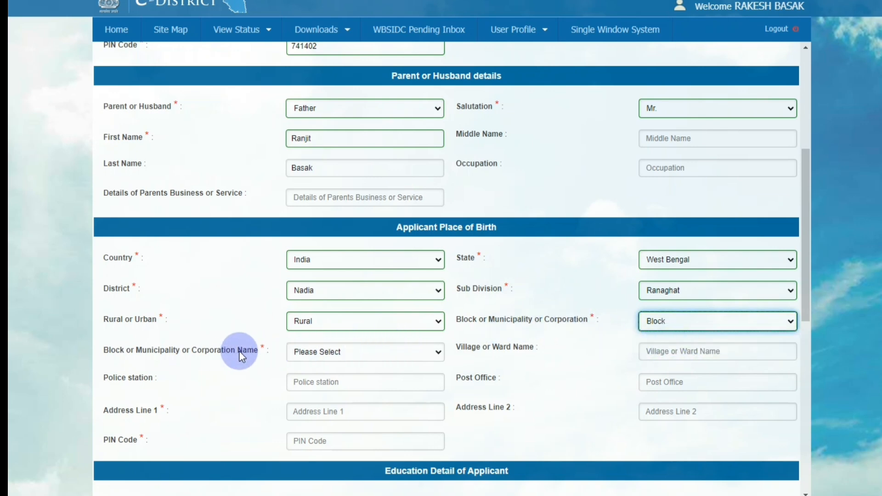
click(340, 354)
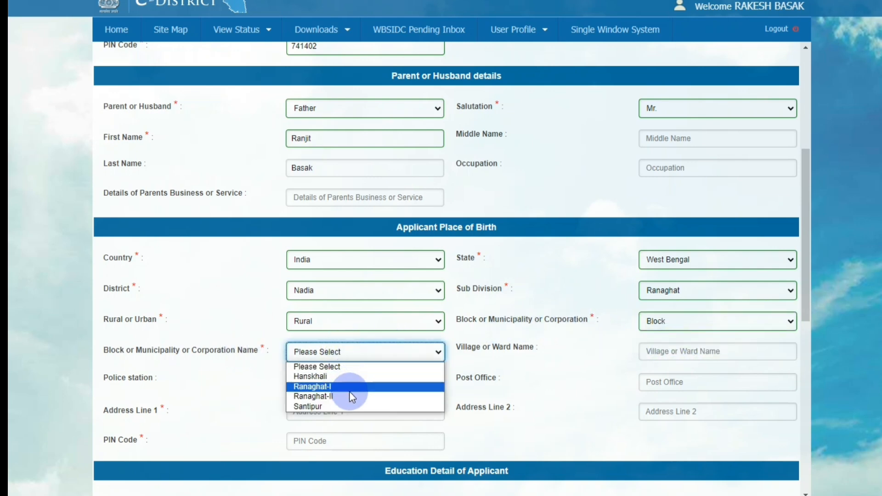
click(353, 405)
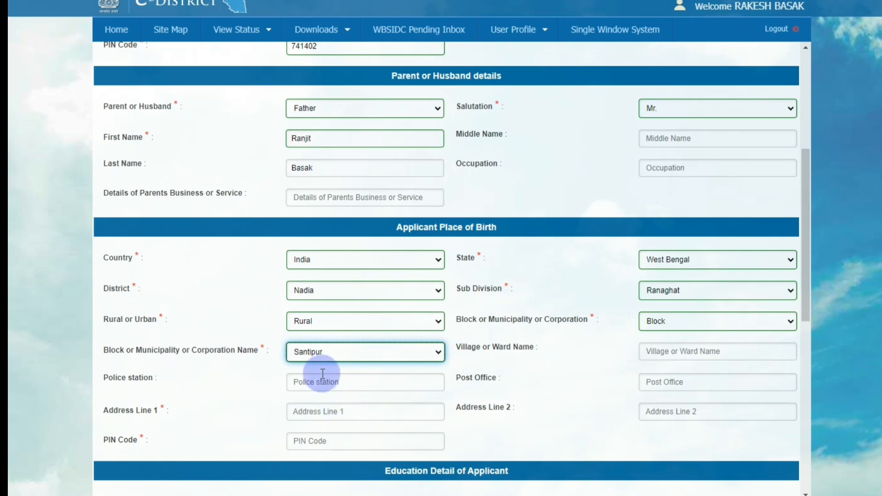
Step: Fill in the birthplace's police station, address lines and PIN code from the saved address, leaving village and post office blank
click(667, 357)
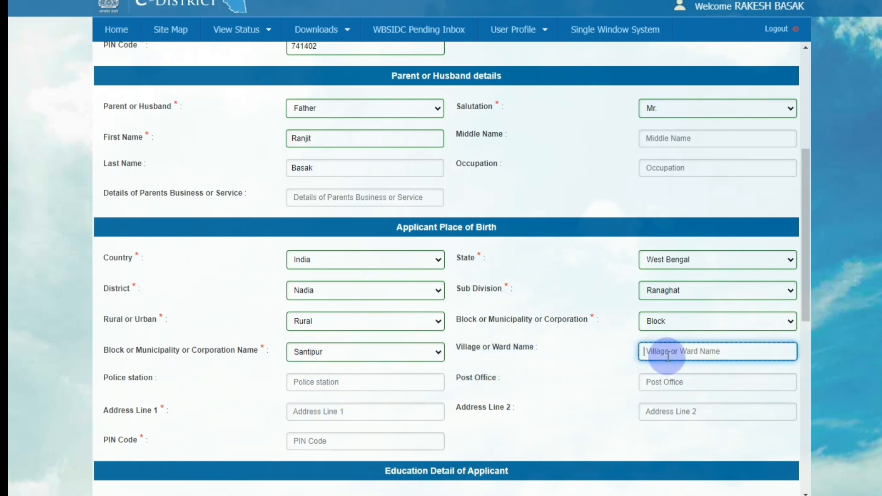
click(335, 382)
click(510, 388)
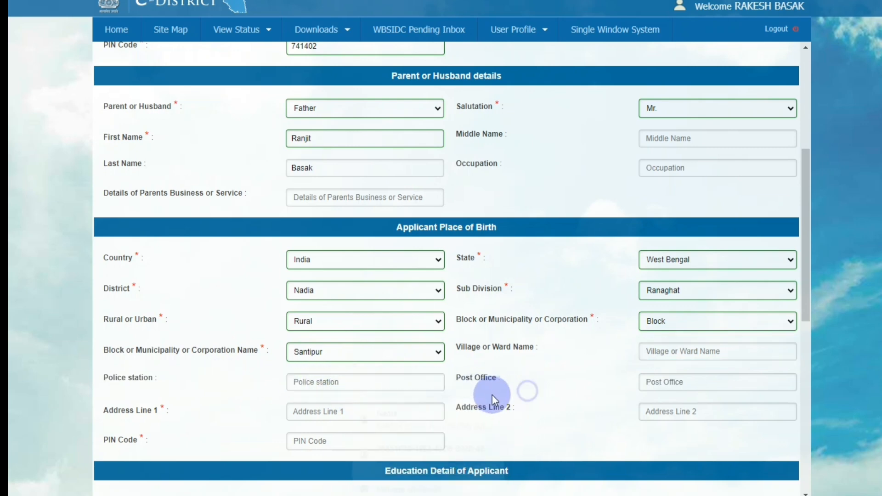
click(639, 389)
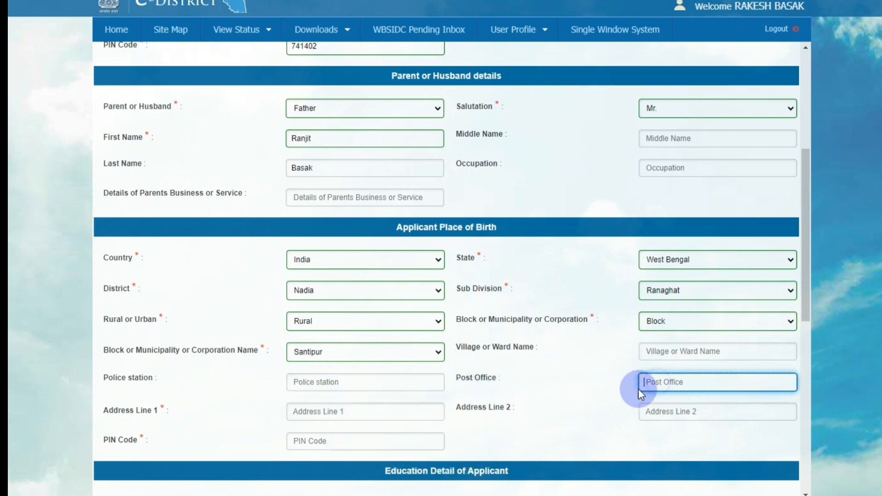
click(596, 400)
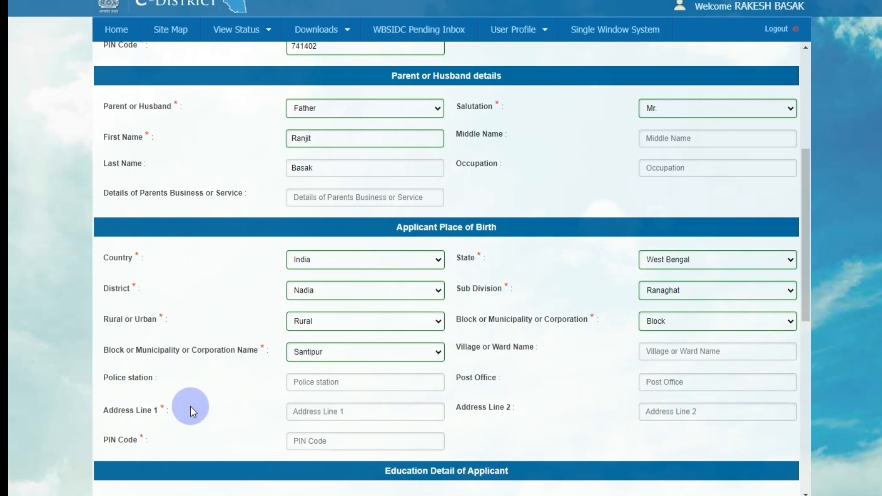
click(305, 412)
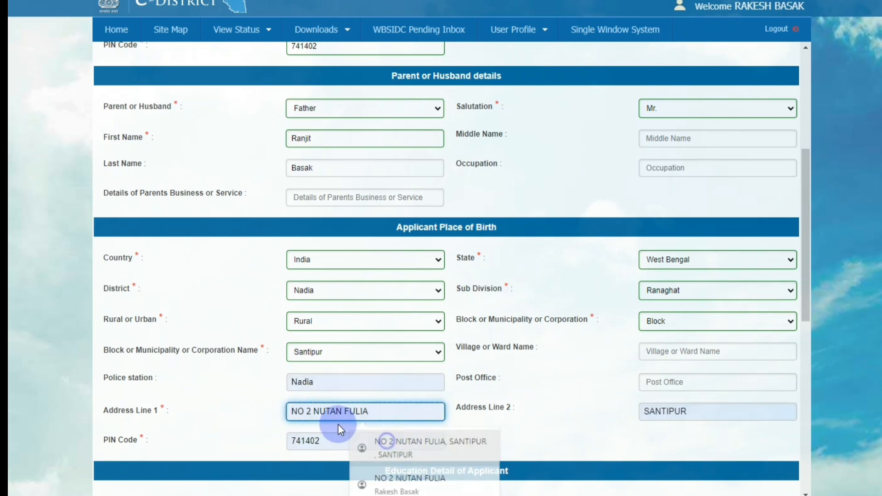
click(363, 444)
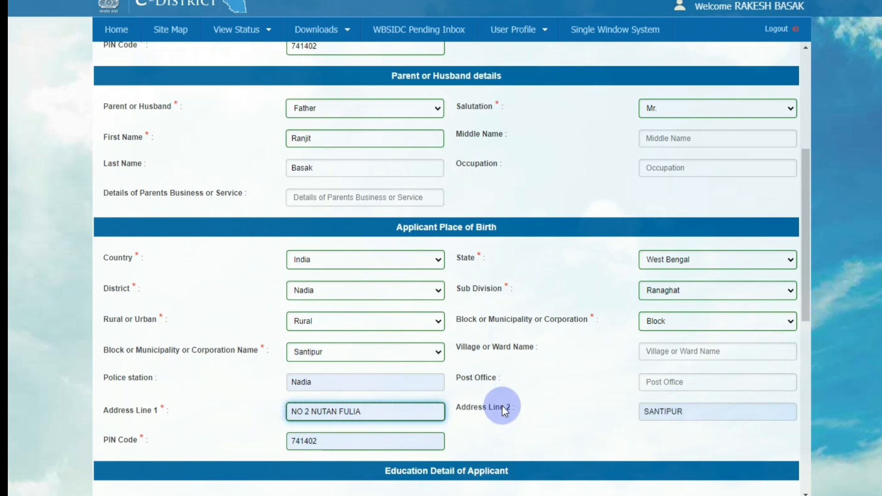
scroll(503, 406, down, 6)
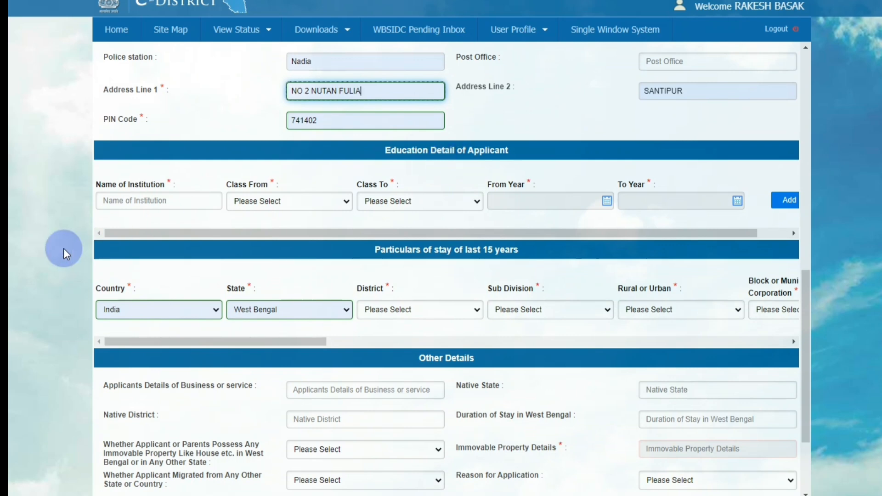
Step: In the applicant's education details, set Class From to IV and Class To to VIII, leaving the institution name blank
click(118, 204)
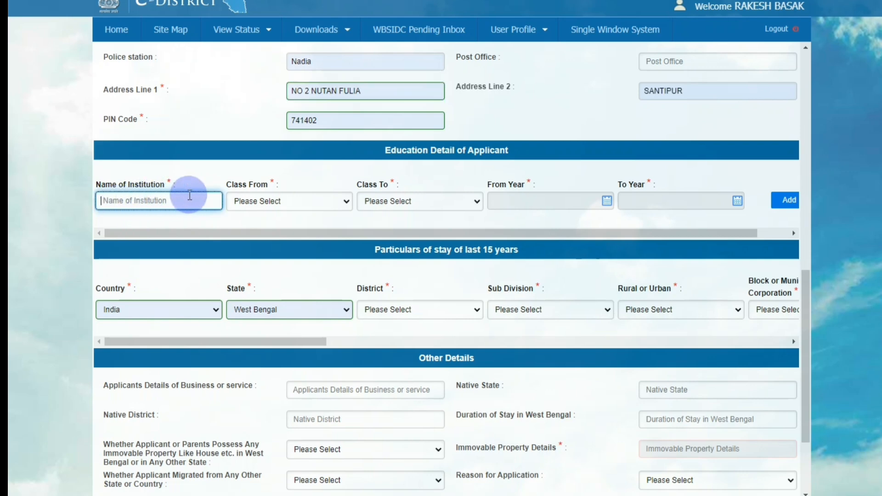
click(274, 200)
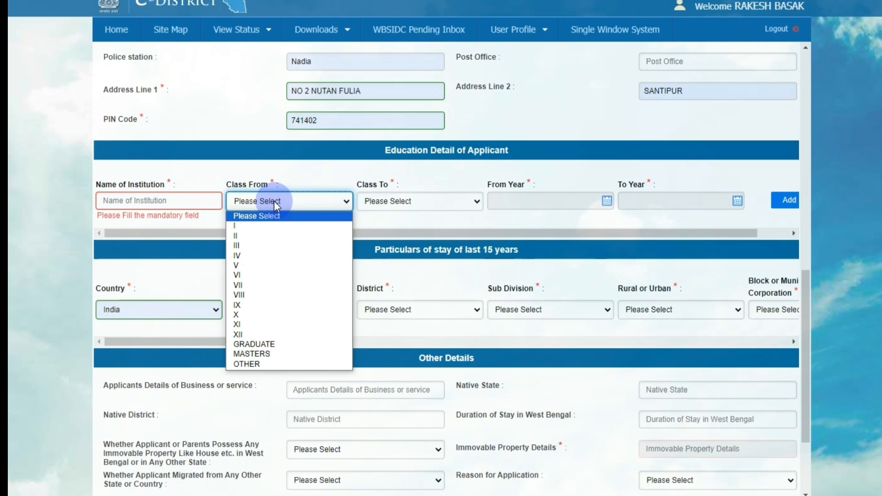
click(250, 256)
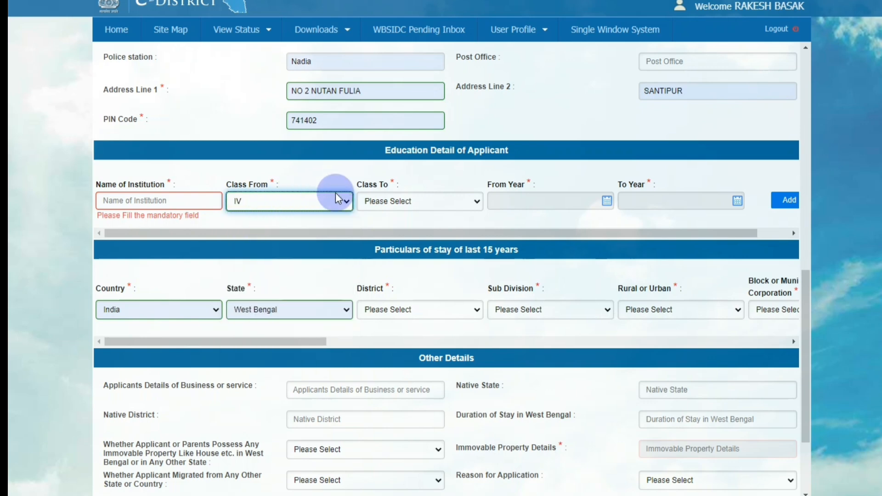
click(391, 204)
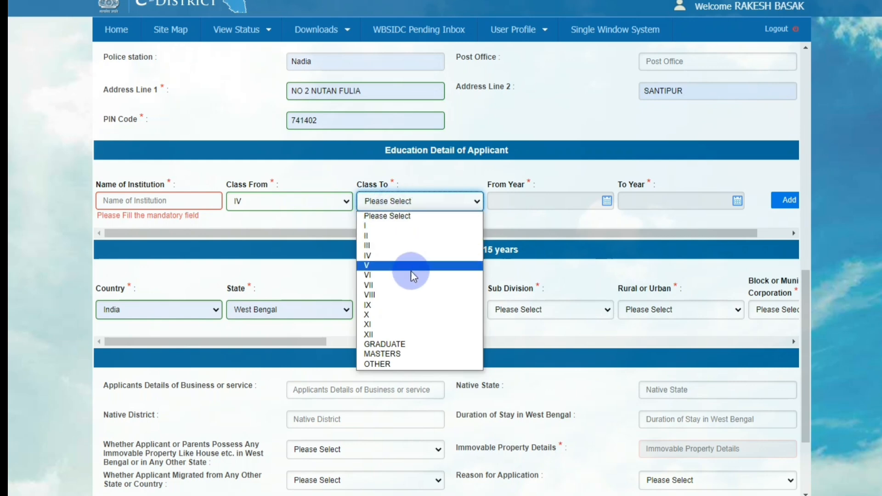
click(410, 295)
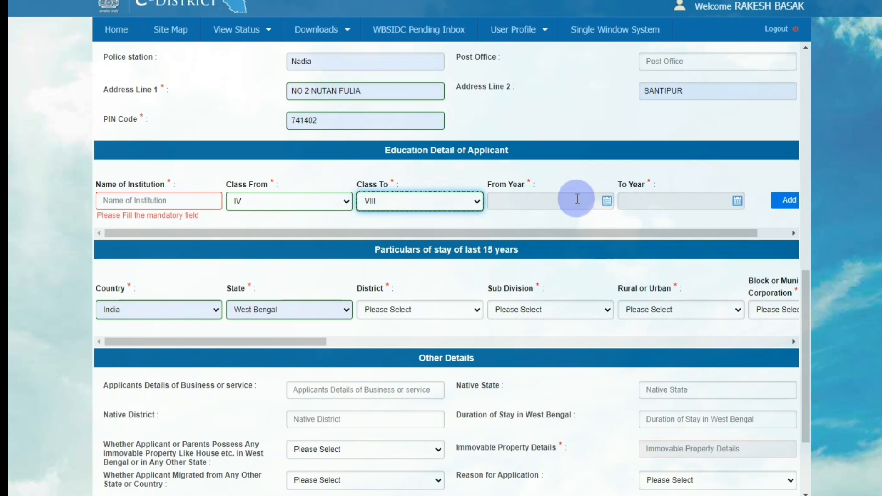
Step: Set the education entry's From Year to 2017 and To Year to 2022
click(607, 202)
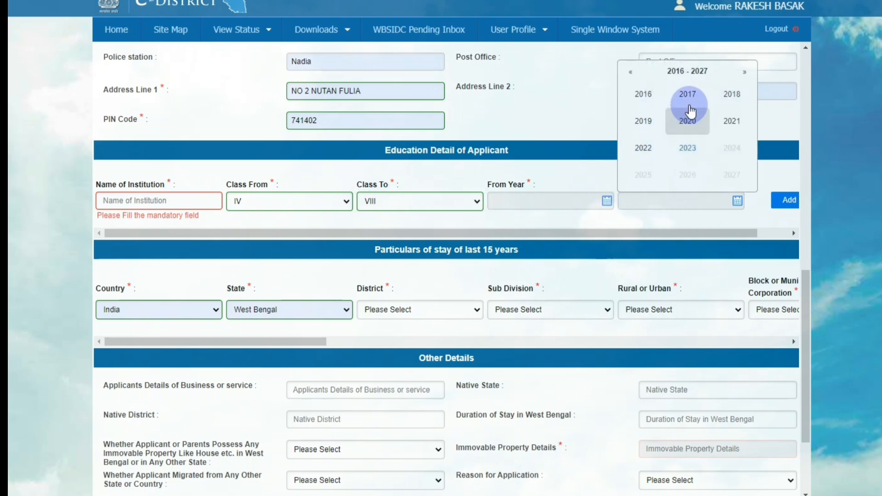
click(685, 93)
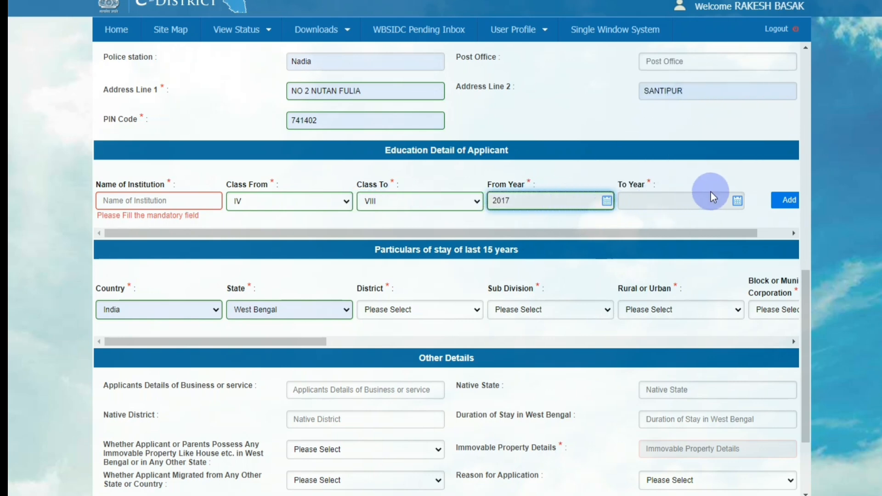
click(735, 201)
click(685, 148)
Step: For the stay of the last 15 years, choose district Nadia and sub-division Ranaghat
scroll(422, 133, down, 3)
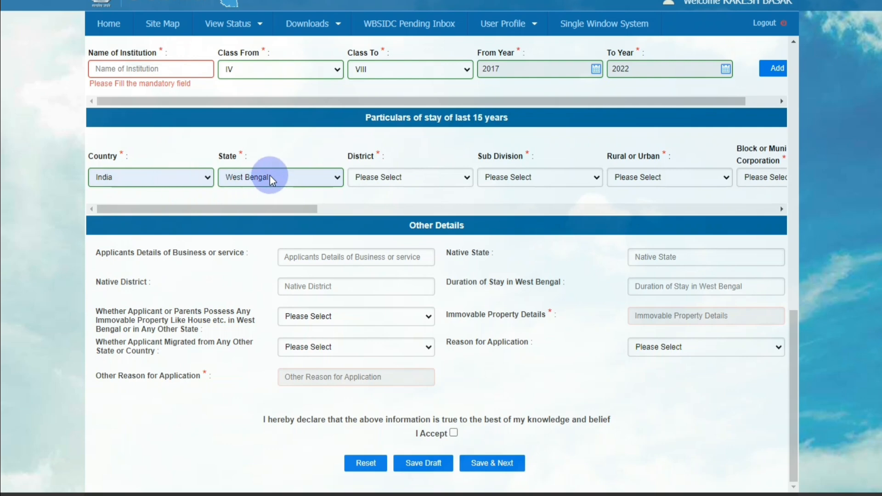
click(379, 180)
click(411, 326)
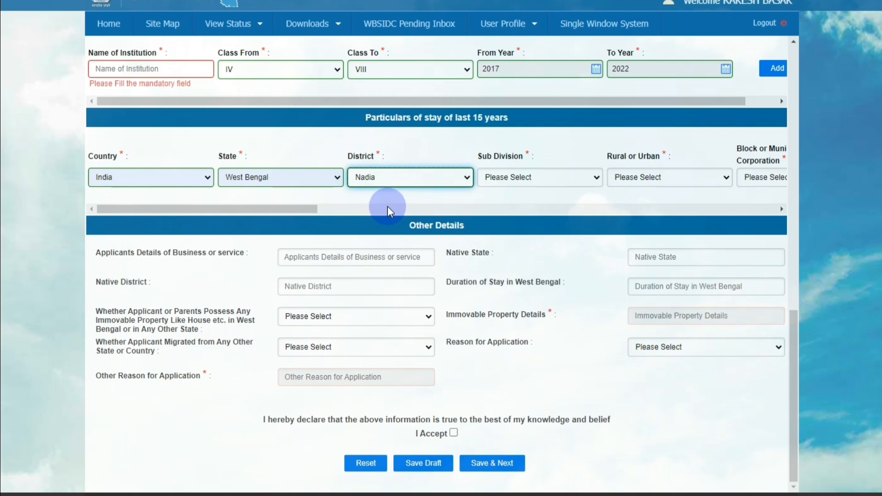
click(511, 176)
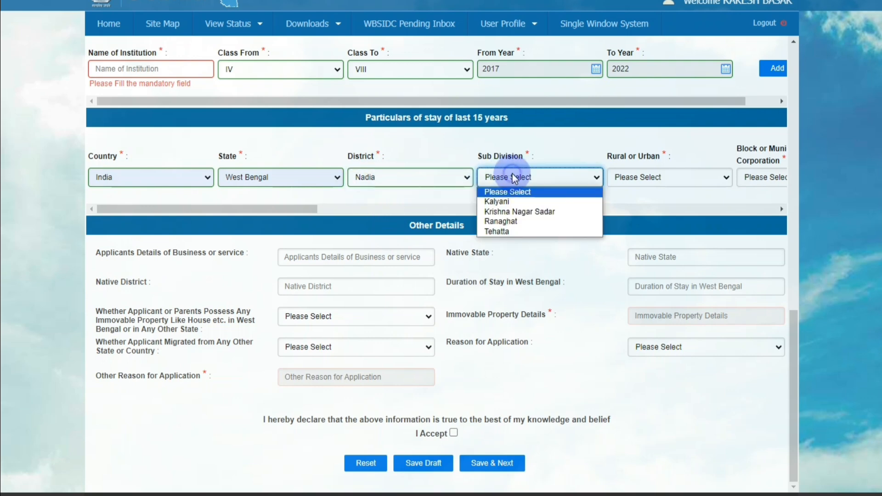
click(533, 223)
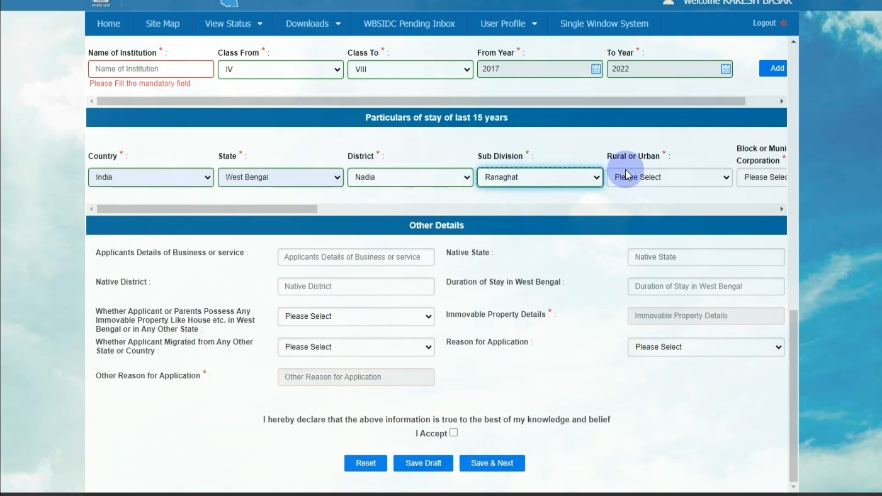
Step: Classify the place of stay as Rural with area type Block, and choose Santipur as the block name
click(635, 175)
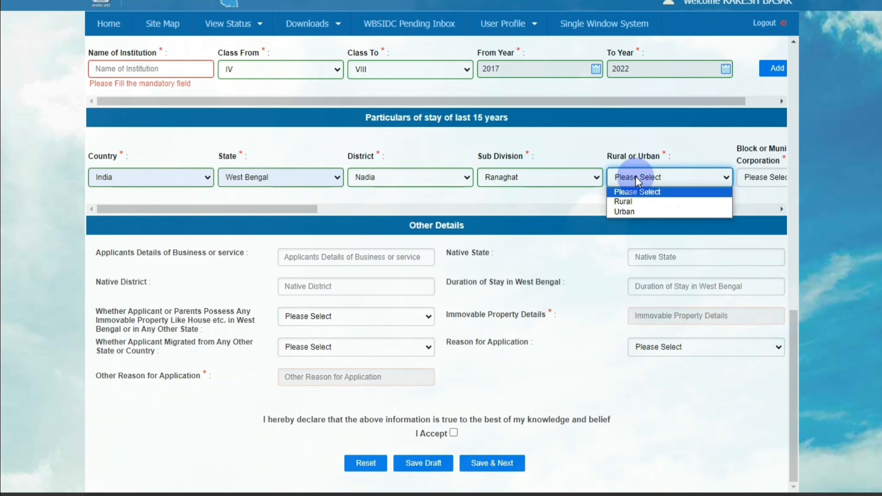
click(641, 202)
drag(276, 208, 406, 210)
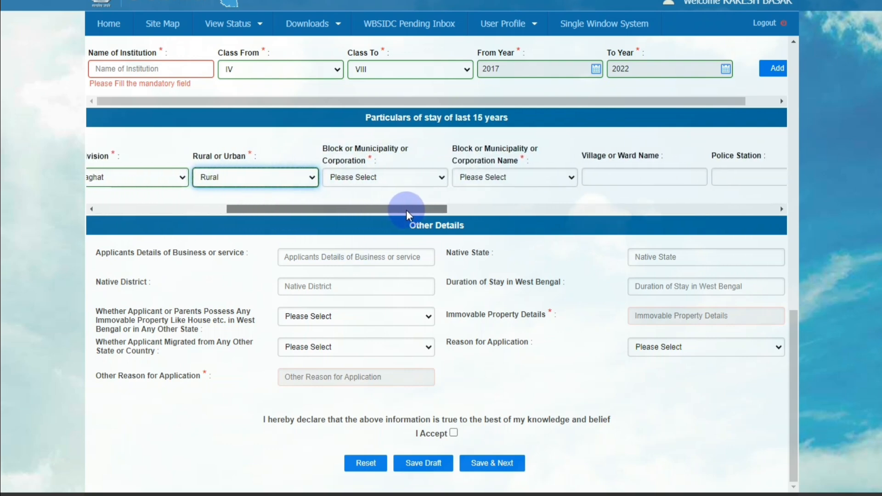
click(382, 177)
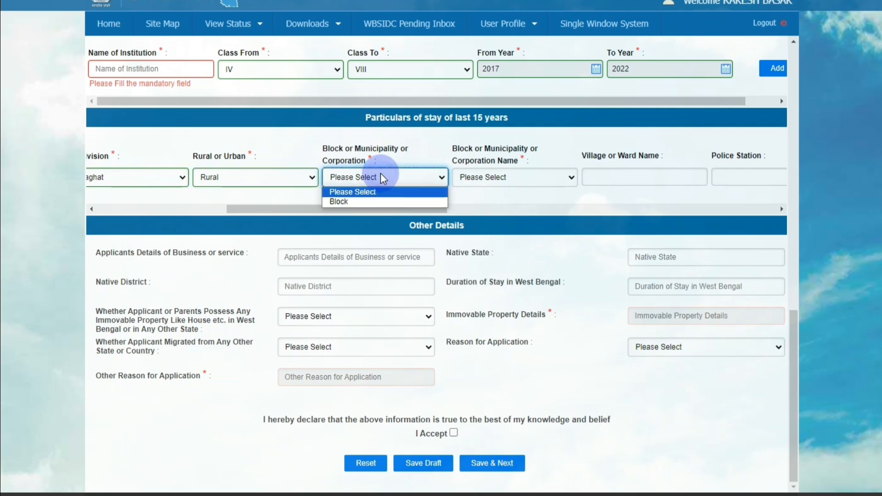
click(383, 203)
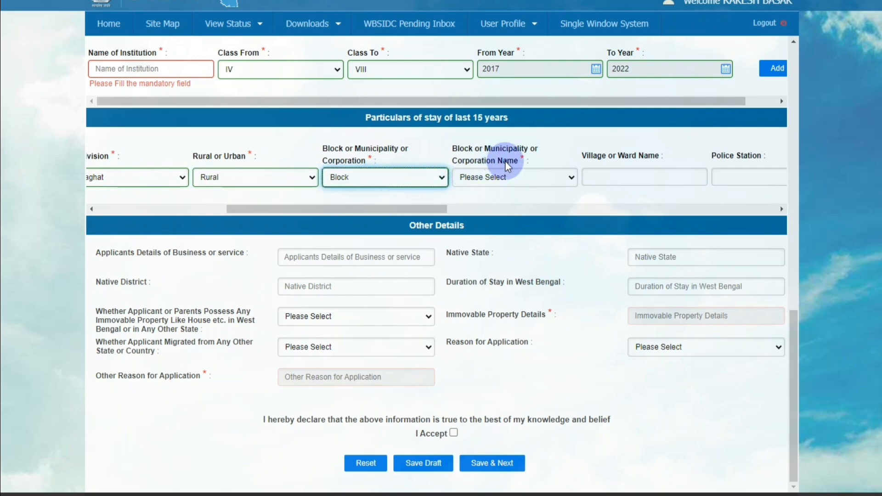
click(508, 177)
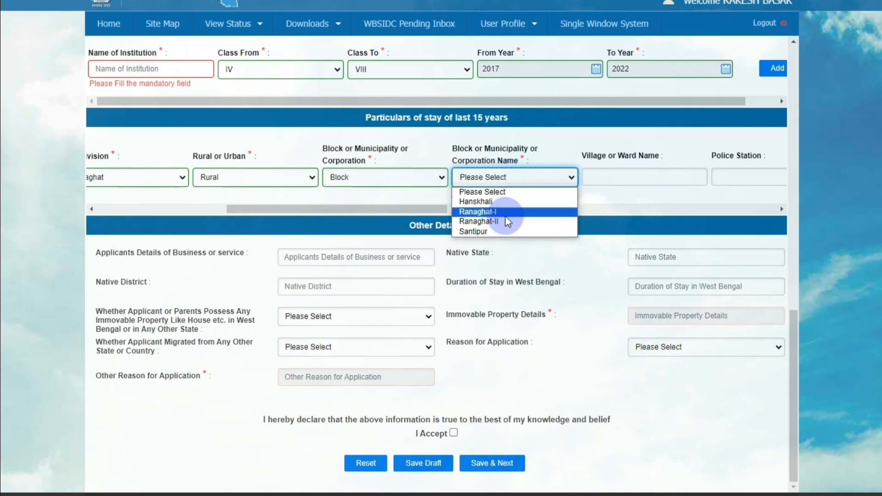
click(506, 231)
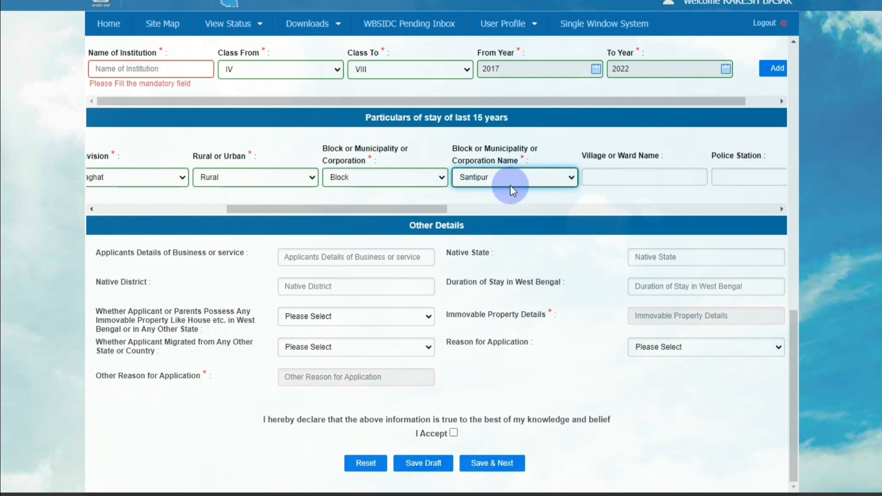
Step: Enter the applicant's village name and police station in the particulars of stay
click(631, 176)
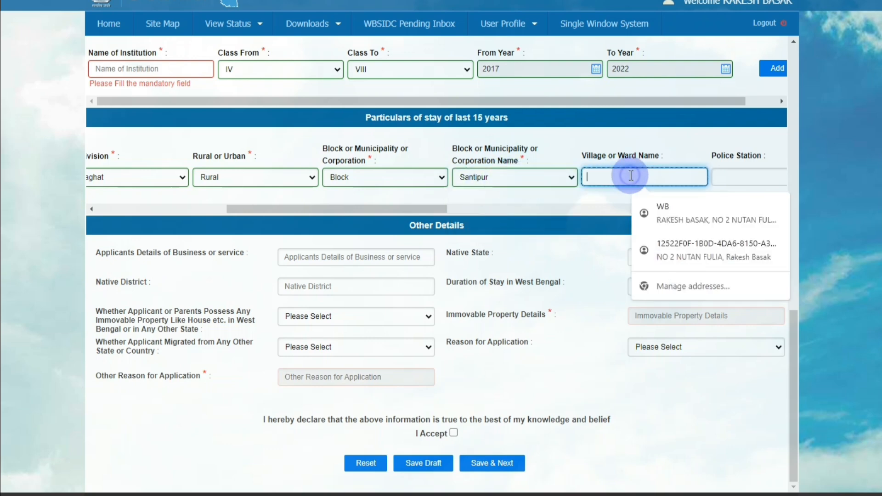
text(PHULIA)
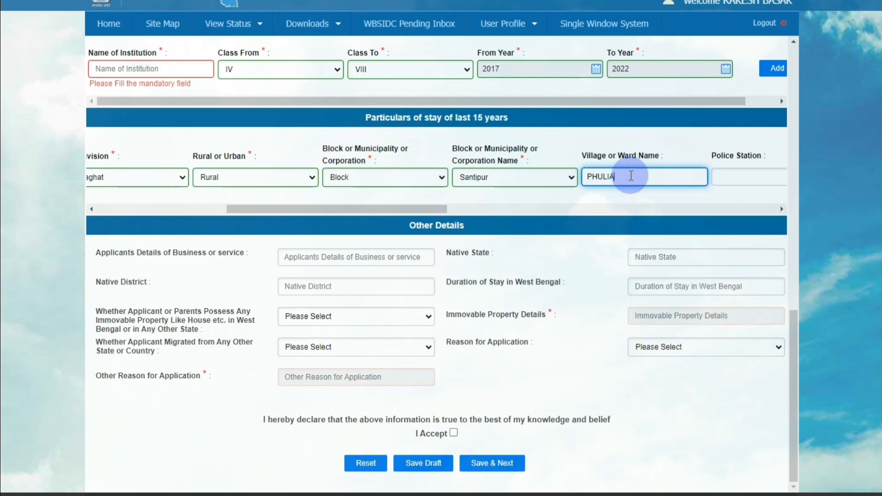
click(744, 173)
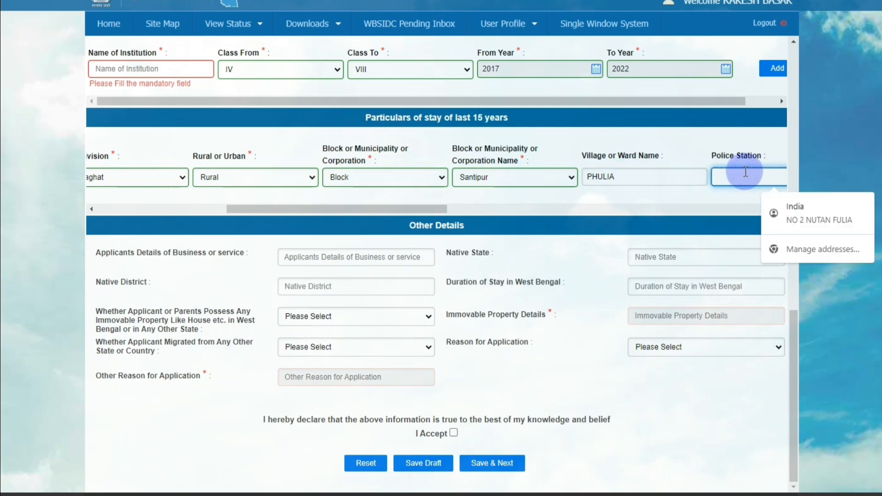
text(SANTIPUR)
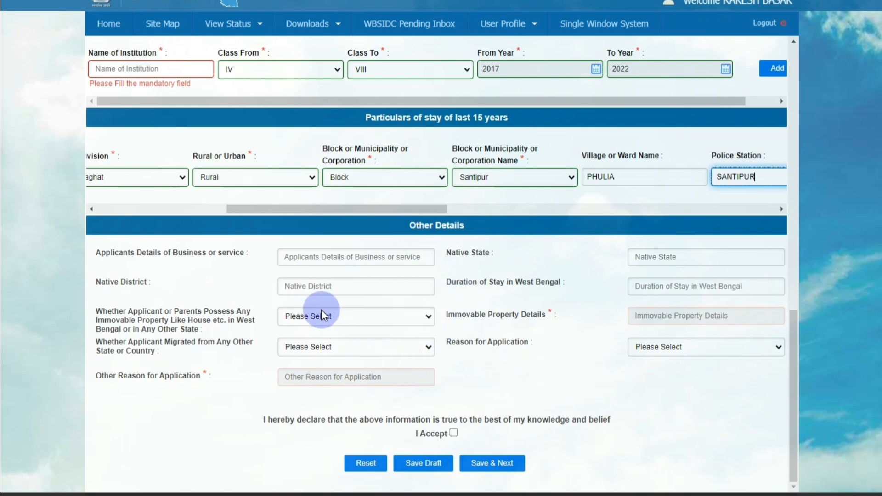
Step: Accept the declaration that the information is true and try to save the form and continue
click(454, 433)
click(511, 473)
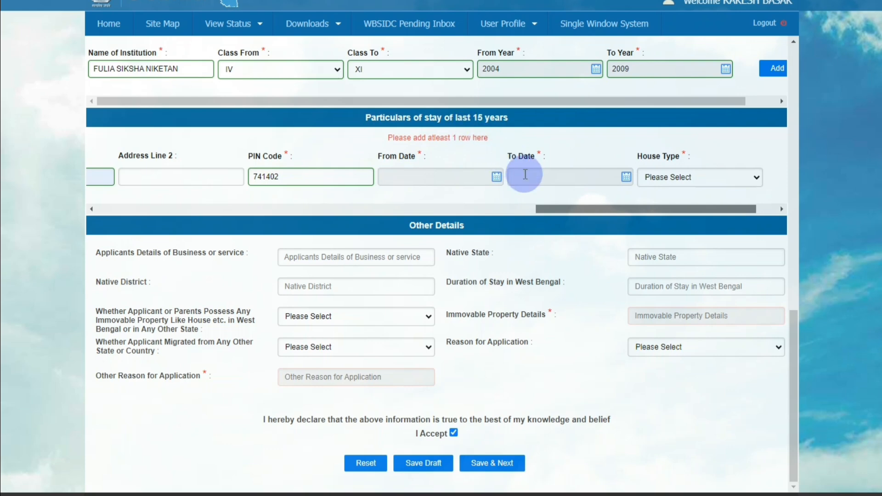
Step: Set the From Date of the stay entry to the applicant's date of birth
drag(574, 208, 57, 196)
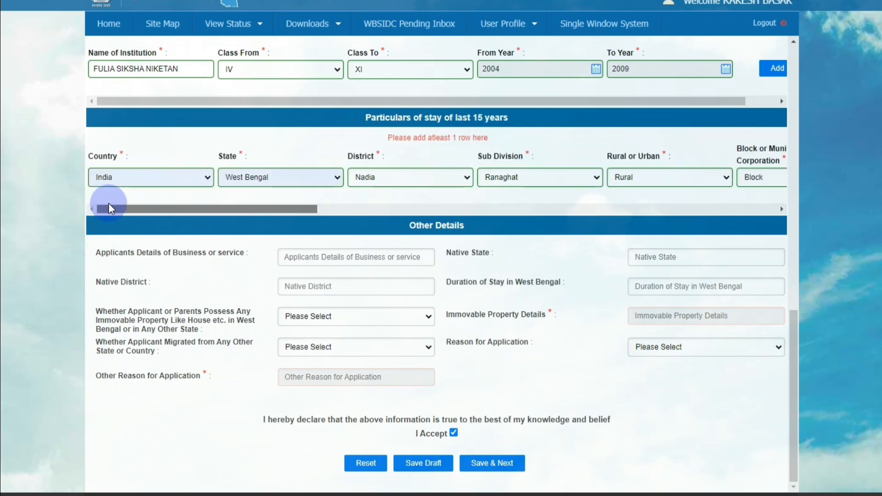
drag(109, 206, 574, 236)
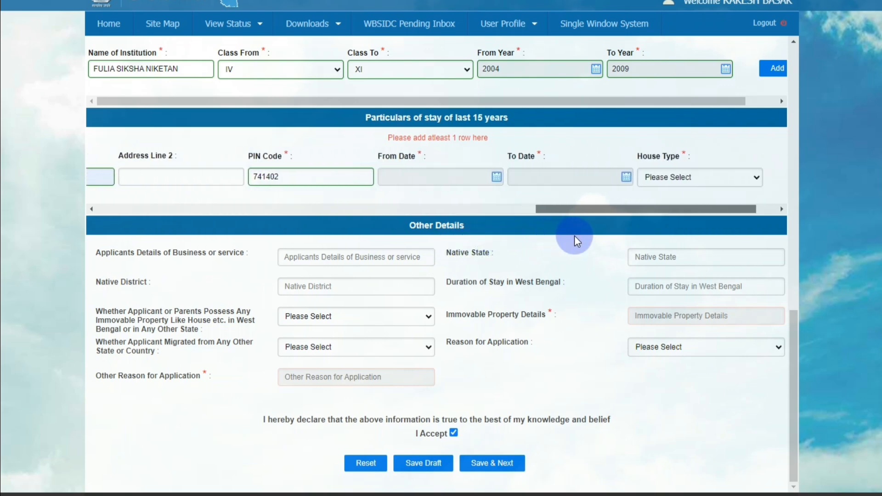
click(495, 177)
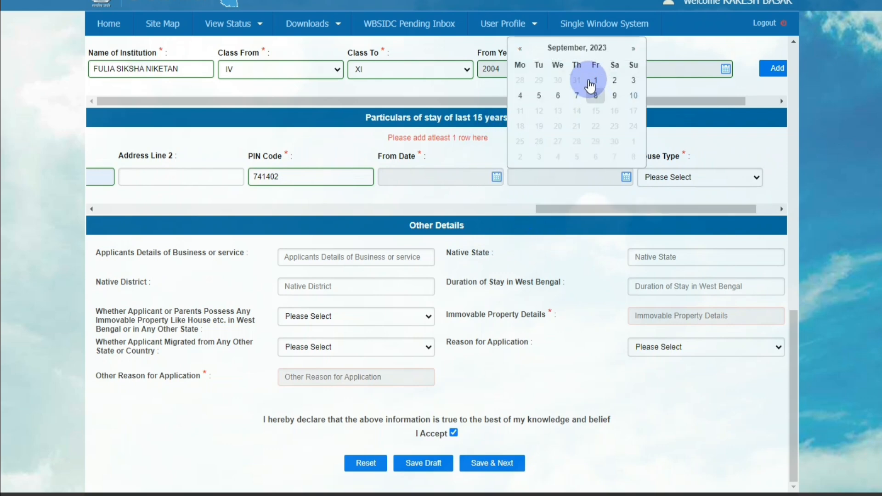
click(576, 48)
click(518, 48)
click(518, 49)
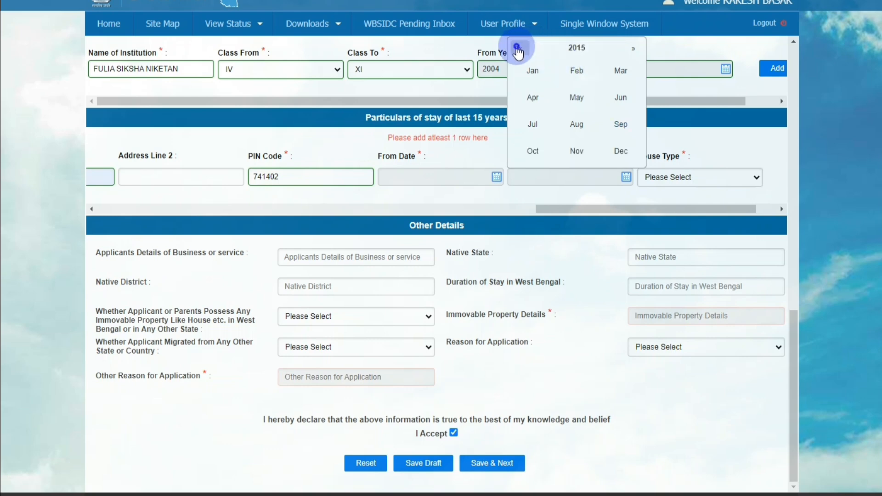
click(517, 48)
click(517, 48)
click(517, 48)
click(518, 48)
click(517, 48)
click(517, 48)
click(517, 47)
click(517, 48)
click(517, 48)
click(517, 47)
click(517, 48)
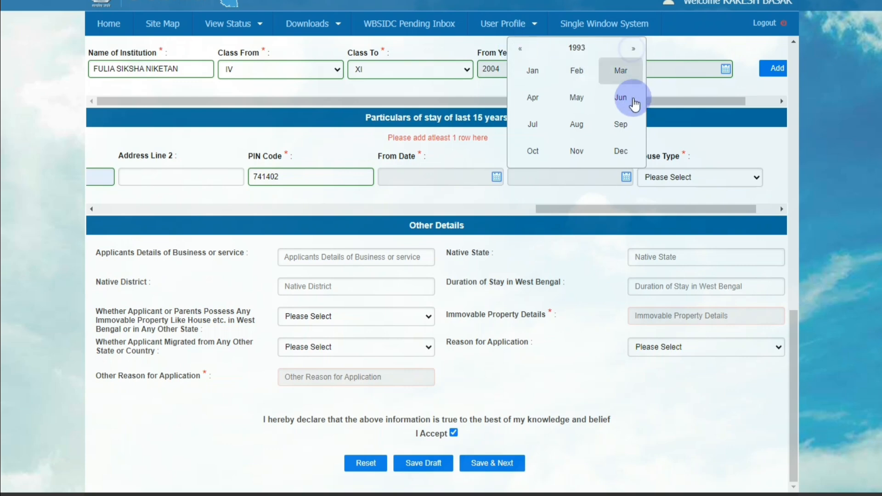
click(621, 151)
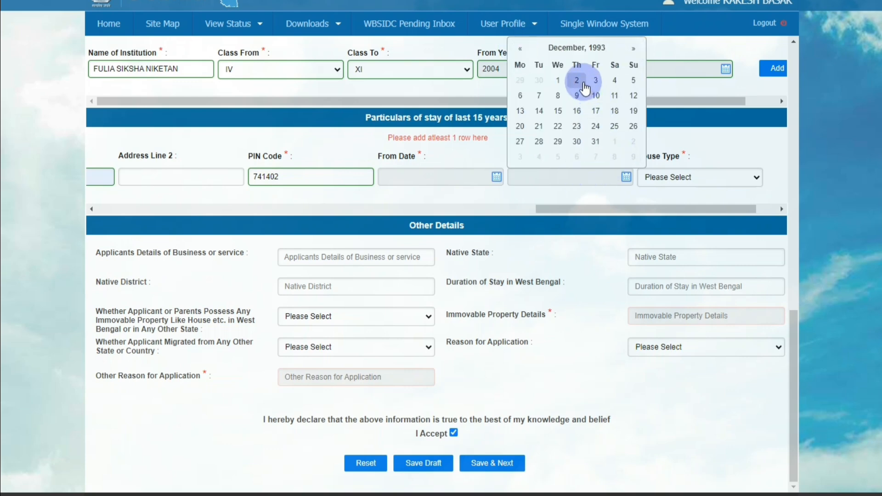
click(582, 82)
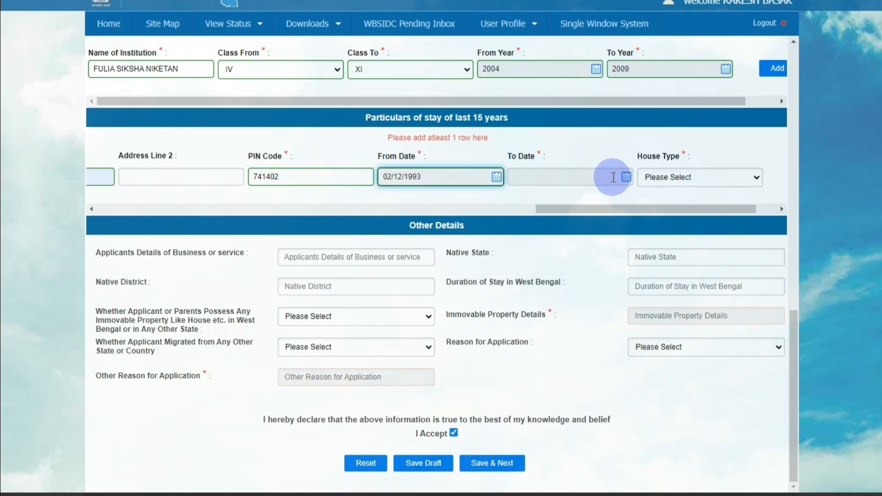
Step: Set the stay entry's To Date to 01/09/2023 and its house type to Owned
click(628, 177)
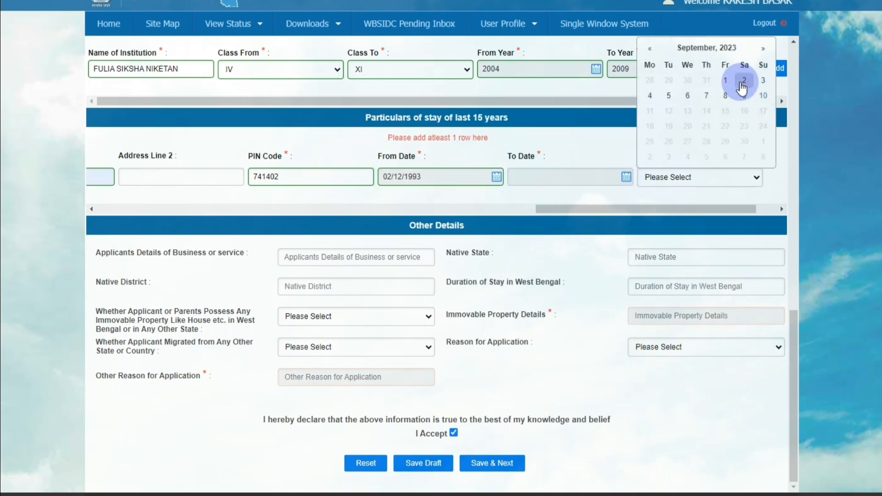
click(726, 81)
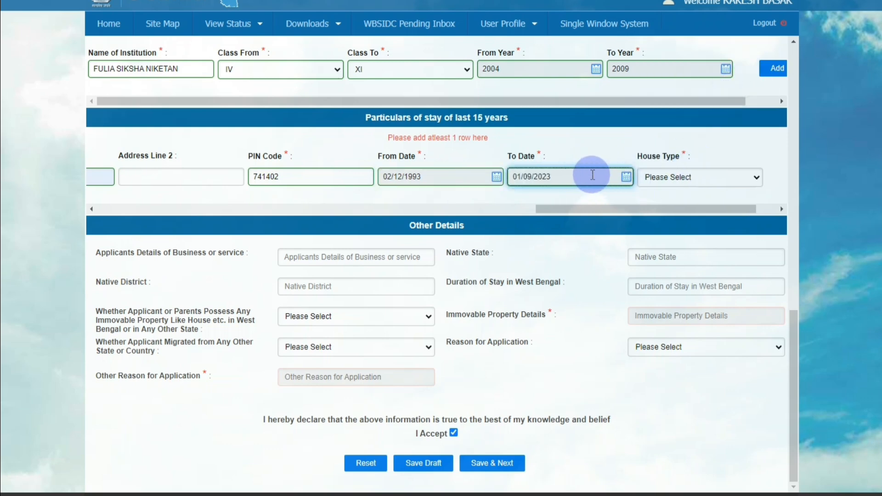
click(674, 178)
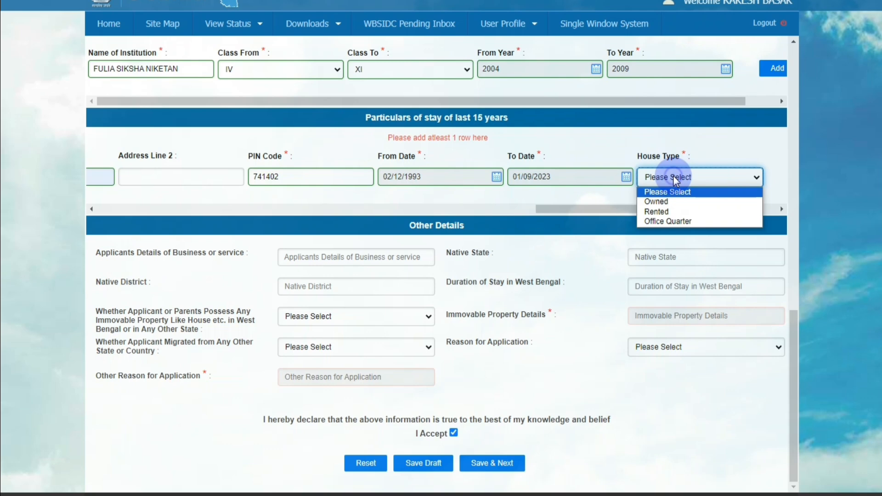
click(691, 202)
Step: Save the completed certificate form and proceed to the application details
click(494, 467)
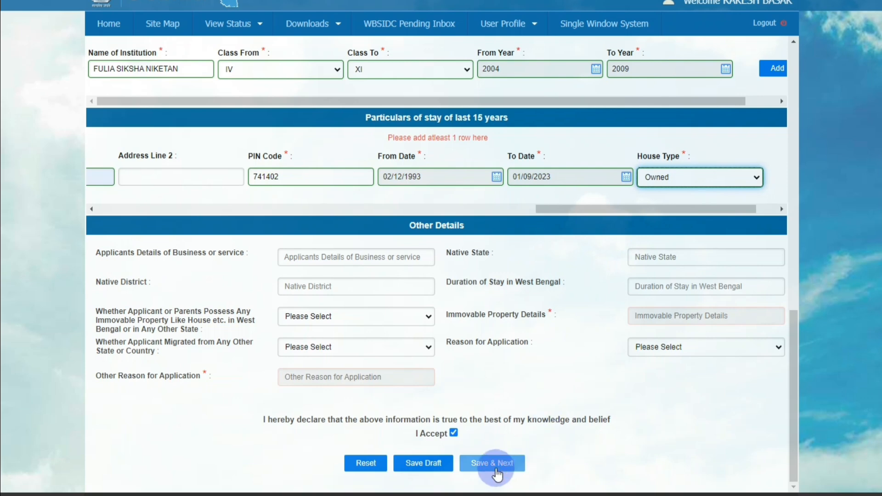
click(504, 465)
click(502, 461)
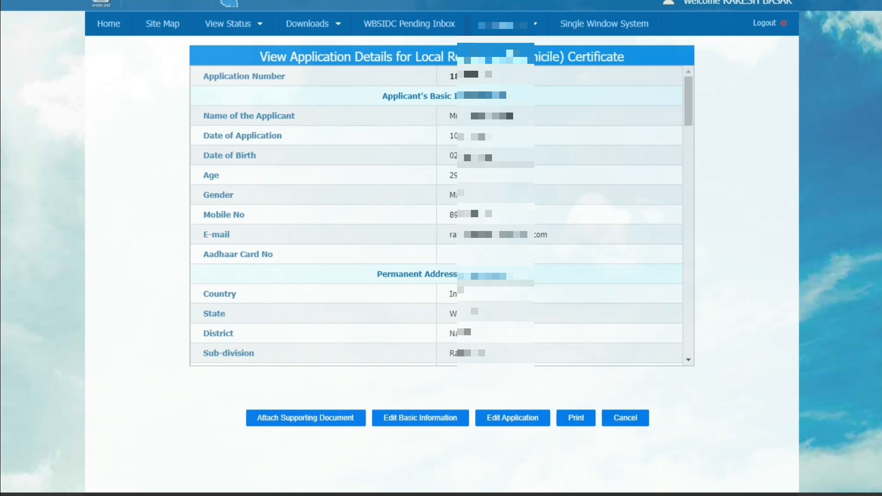
key(ctrl+alt+d)
click(870, 9)
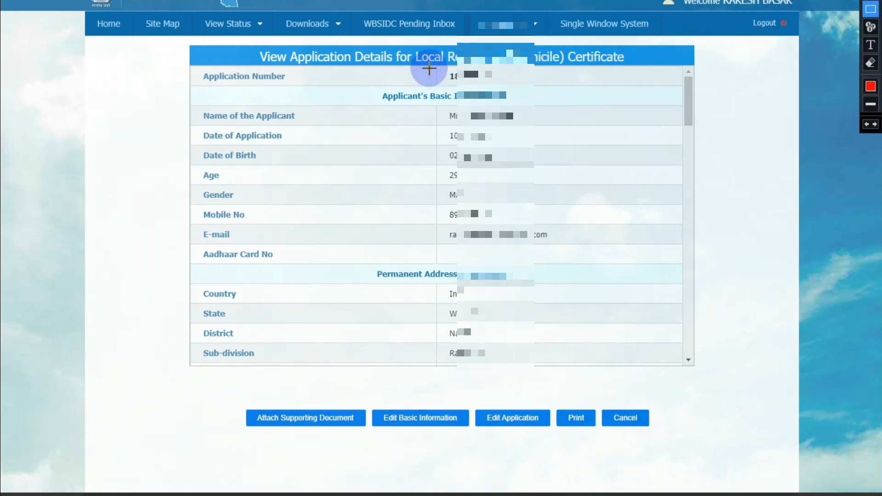
drag(431, 58, 506, 83)
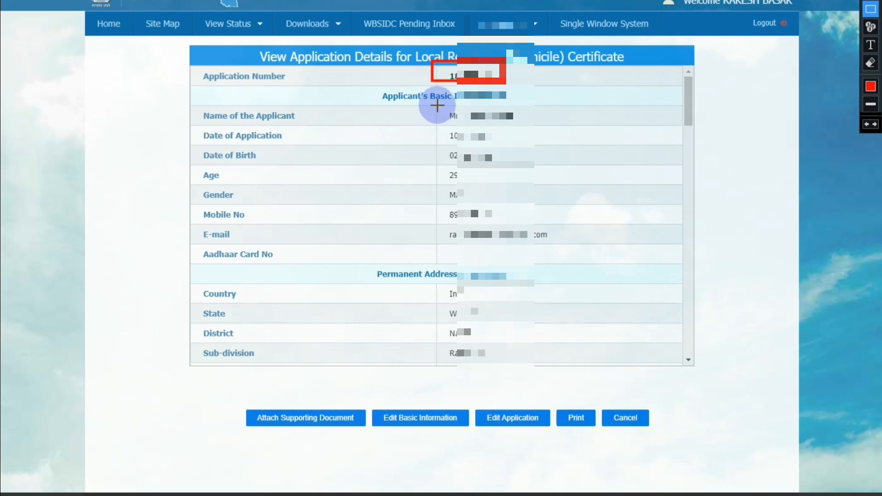
mouse_move(434, 102)
mouse_down()
mouse_move(436, 126)
mouse_move(524, 258)
mouse_move(555, 264)
mouse_up()
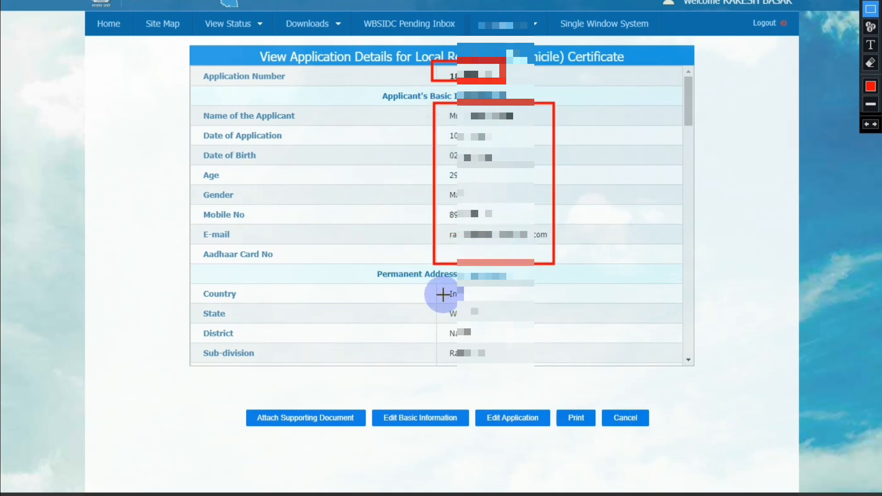
mouse_move(432, 284)
mouse_down()
mouse_move(451, 329)
mouse_move(489, 364)
mouse_move(522, 369)
mouse_up()
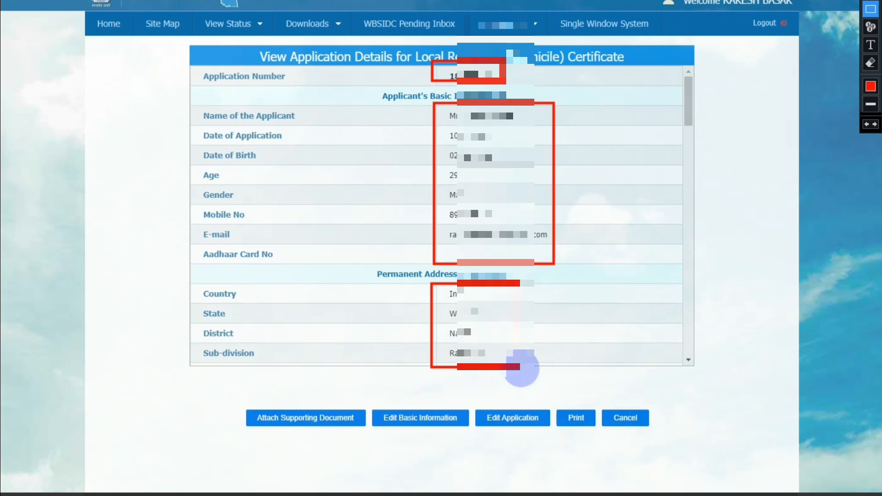
mouse_move(467, 404)
mouse_down()
mouse_move(494, 435)
mouse_move(544, 437)
mouse_up()
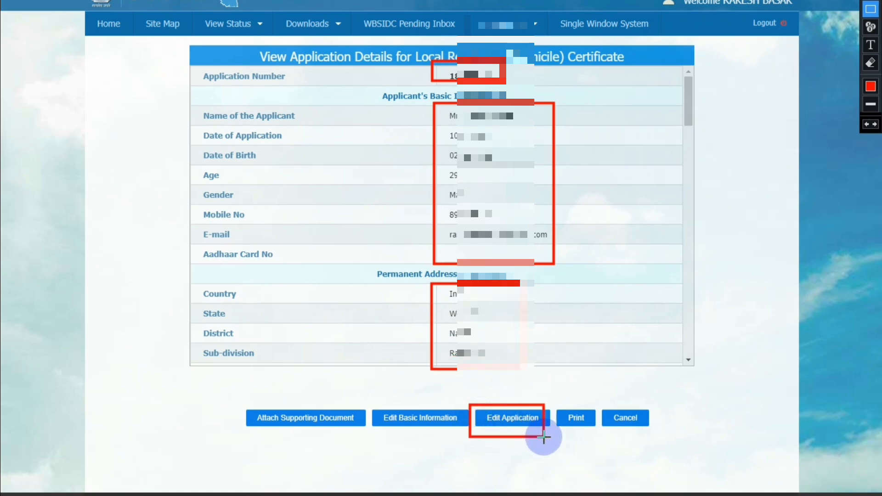
click(870, 63)
drag(585, 388, 703, 492)
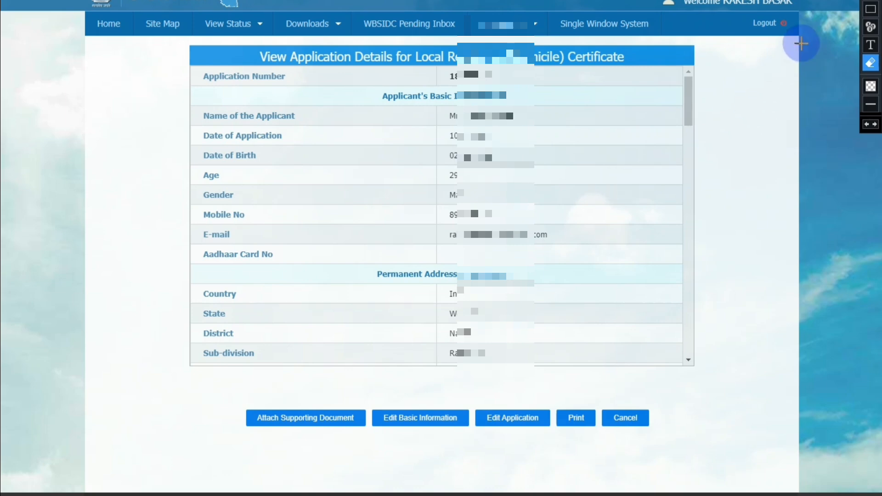
click(870, 63)
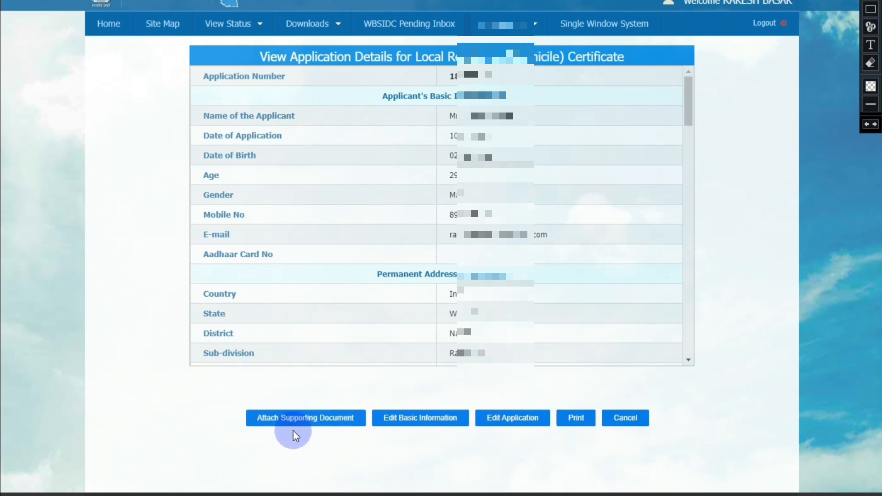
Step: Proceed from the application details to attaching the supporting documents
click(327, 420)
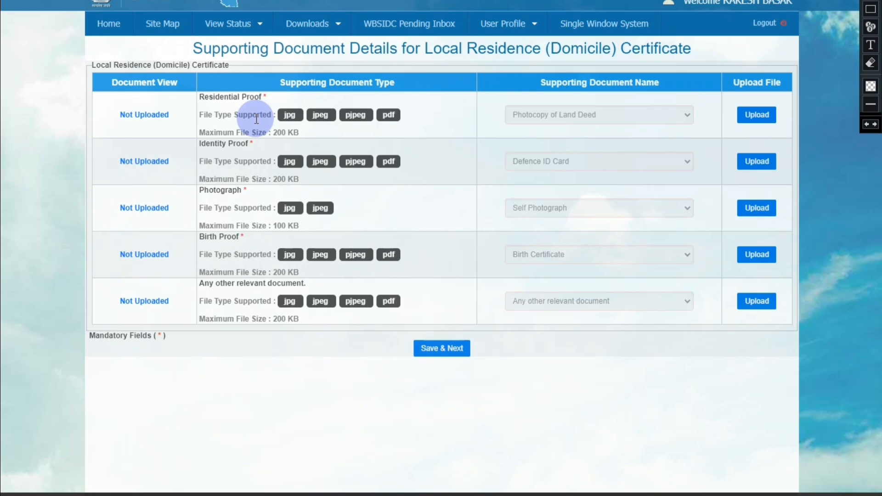
Step: Try choosing Khatiyan as the Residential Proof document and browsing for its file, and close the upload dialog without attaching anything
click(745, 121)
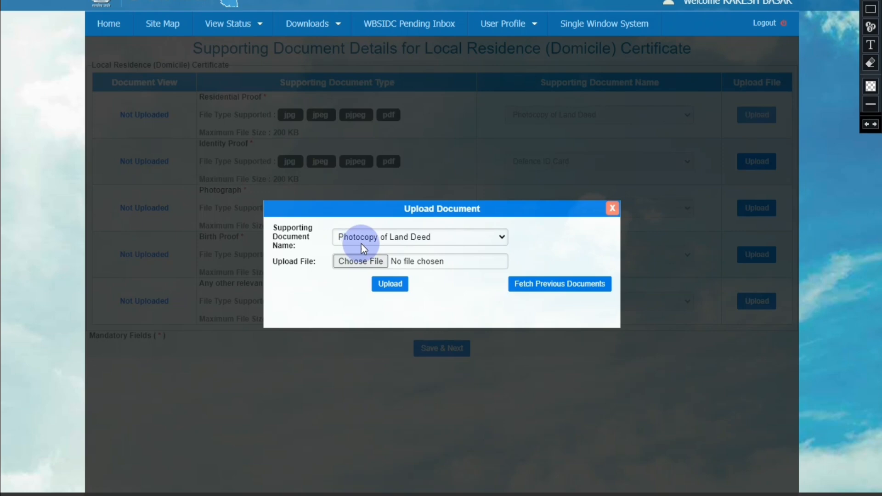
click(430, 237)
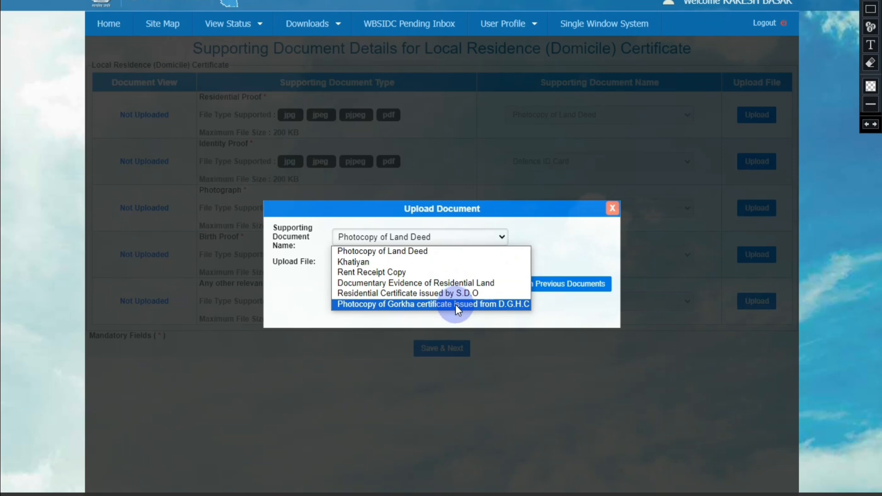
click(391, 262)
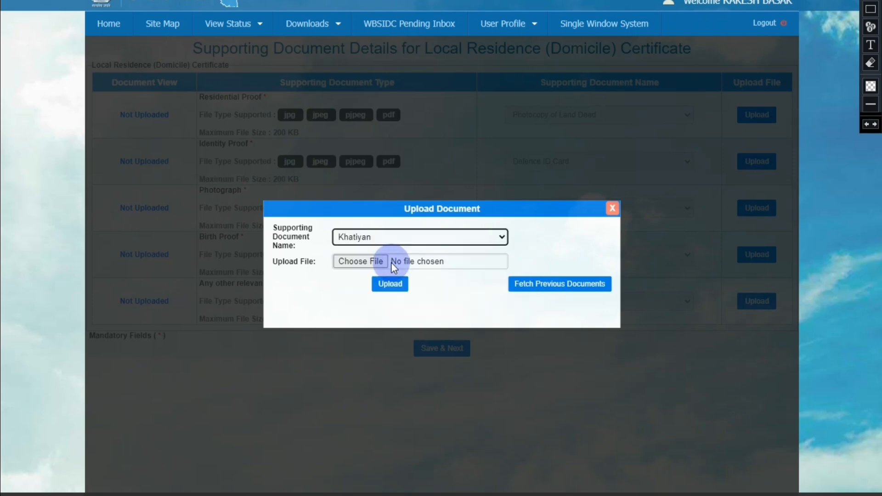
click(359, 263)
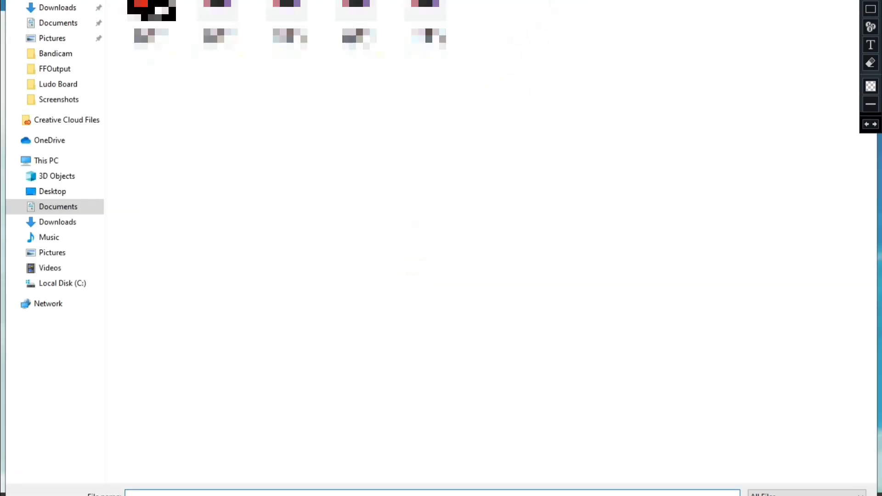
key(Escape)
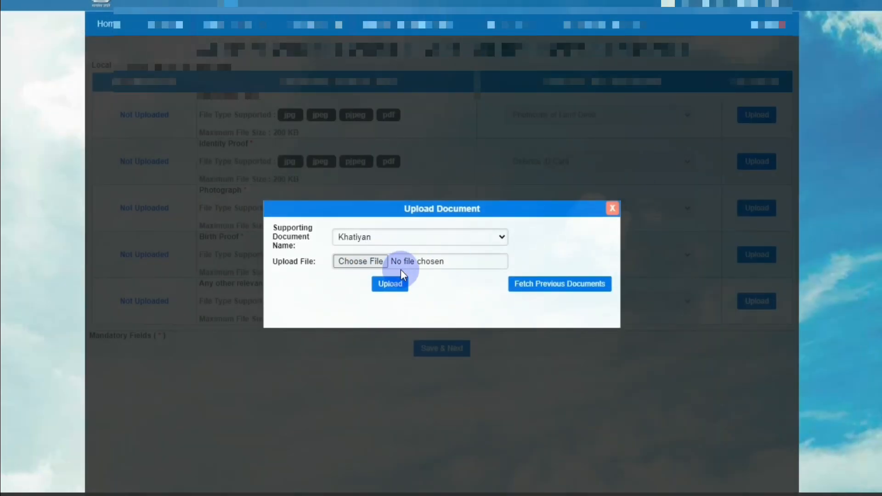
click(612, 209)
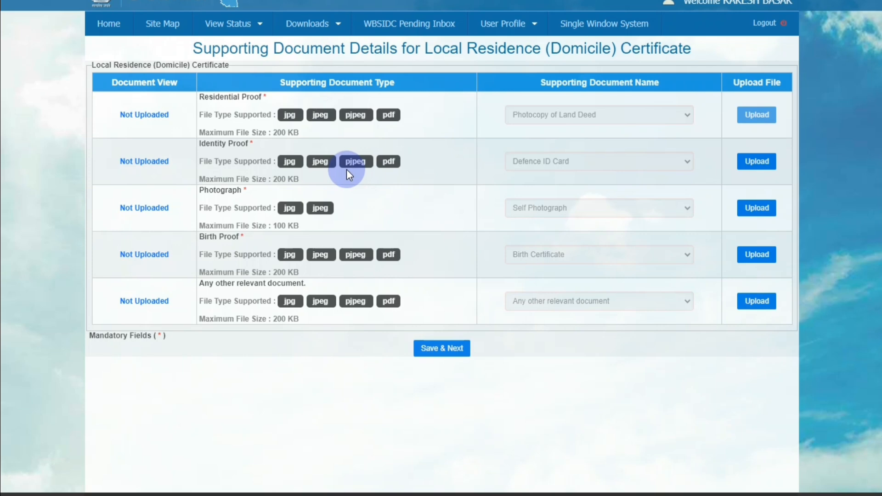
Step: Try choosing Electronic Photo Identity Card (EPIC) as the Identity Proof document, and close the upload dialog without a file
click(752, 162)
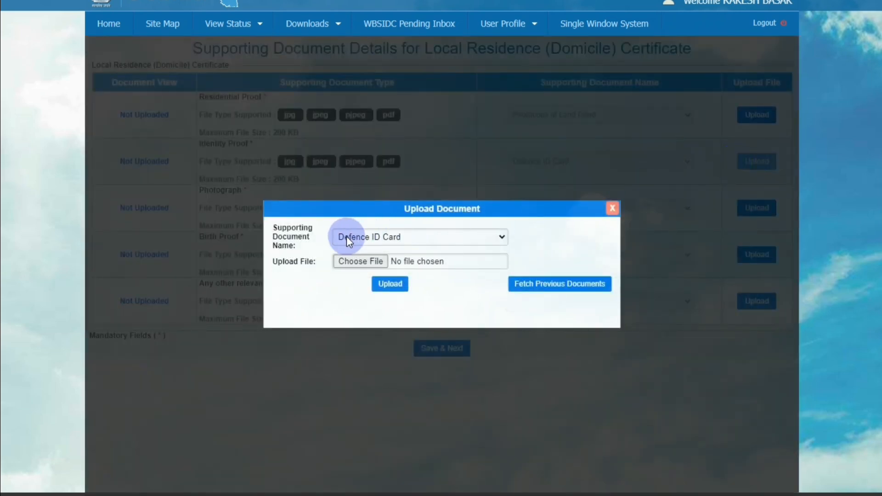
click(386, 236)
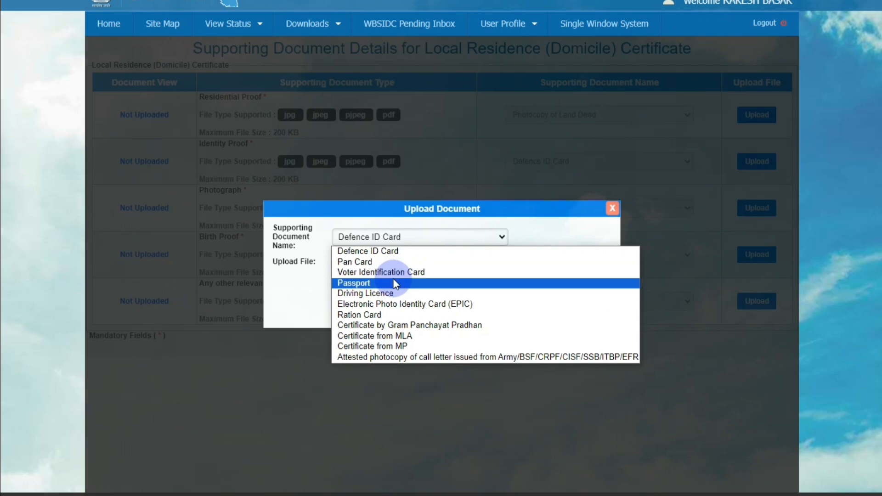
click(406, 299)
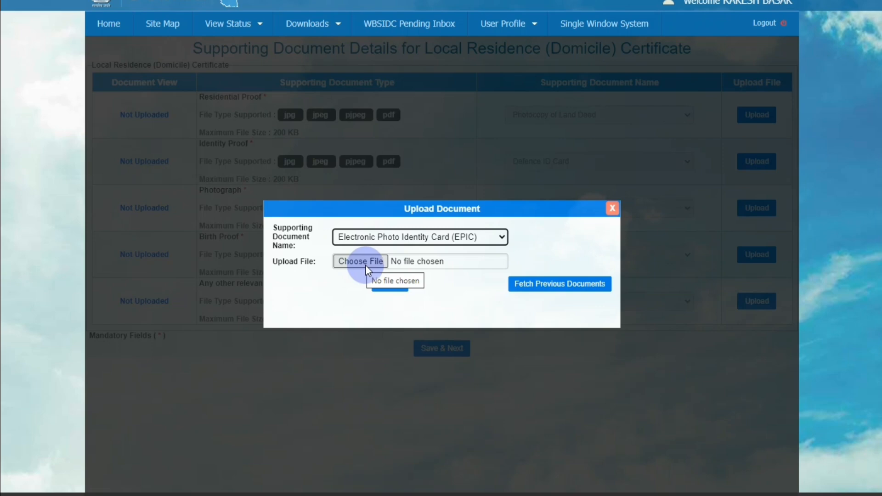
click(612, 208)
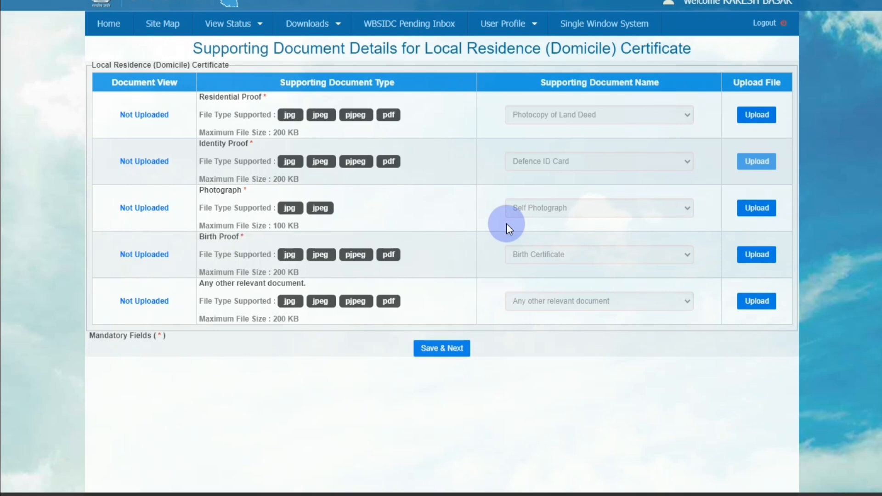
Step: Try choosing Self Photograph as the document for the Photograph entry, and close the upload dialog without a file
click(753, 207)
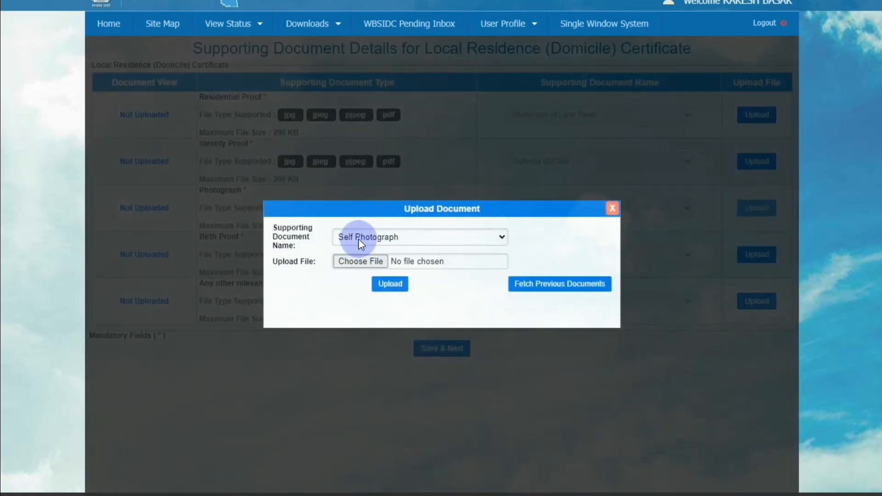
click(393, 238)
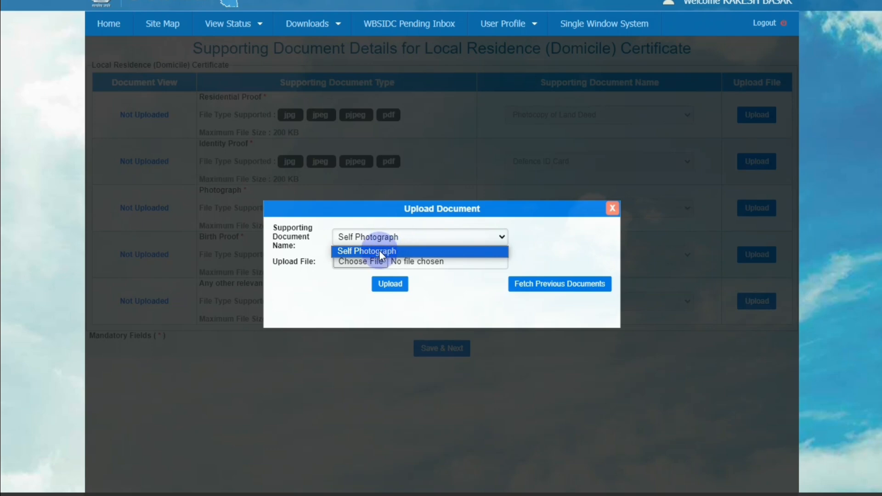
click(390, 251)
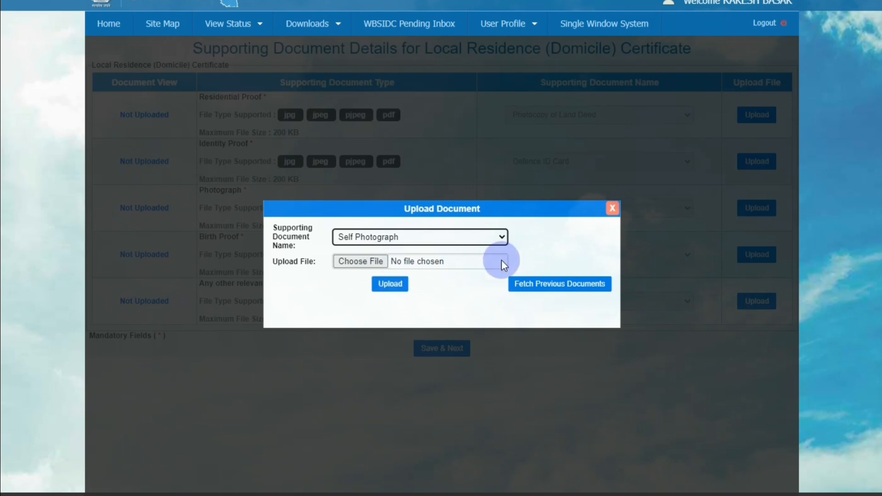
click(612, 208)
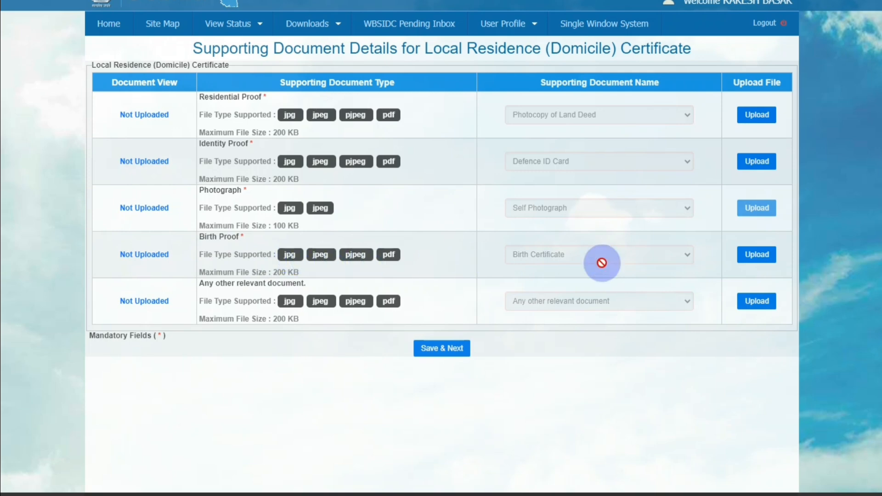
Step: Try uploading a Birth Certificate as the Birth Proof document, and close the upload dialog without a file
click(754, 254)
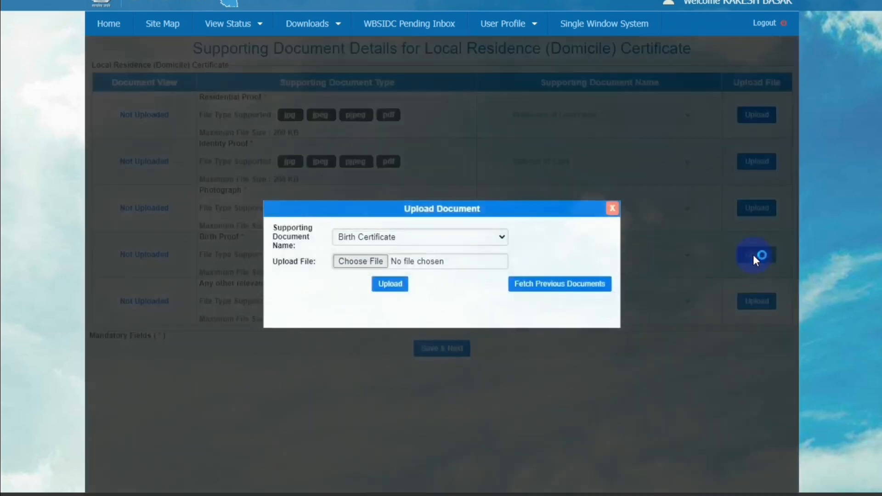
click(404, 238)
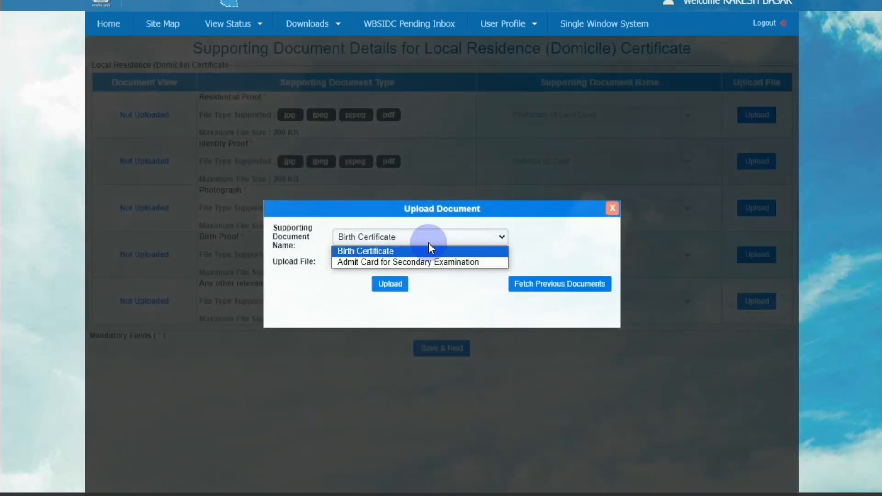
click(423, 251)
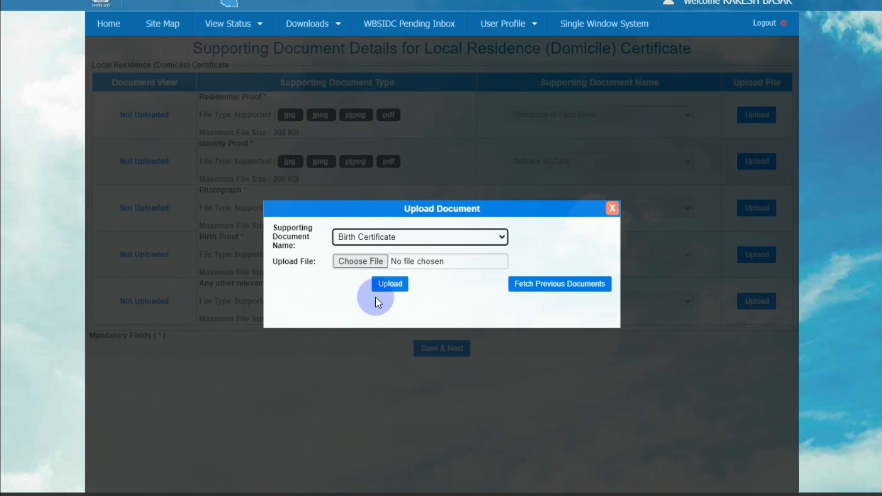
click(391, 284)
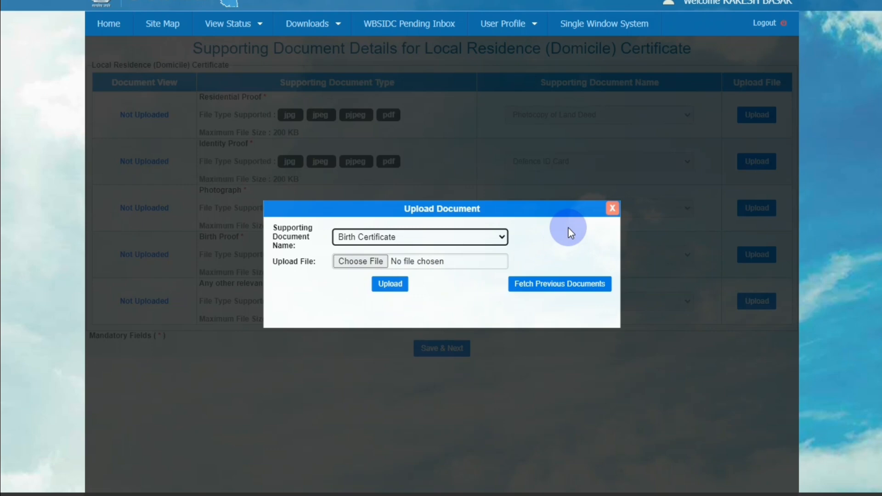
click(613, 209)
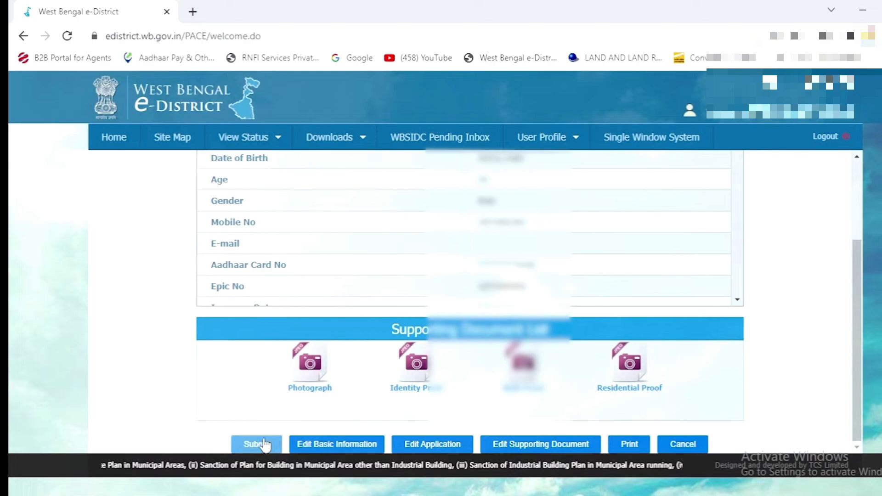
Step: Submit the Local Residence (Domicile) Certificate application with its attached supporting documents
click(265, 444)
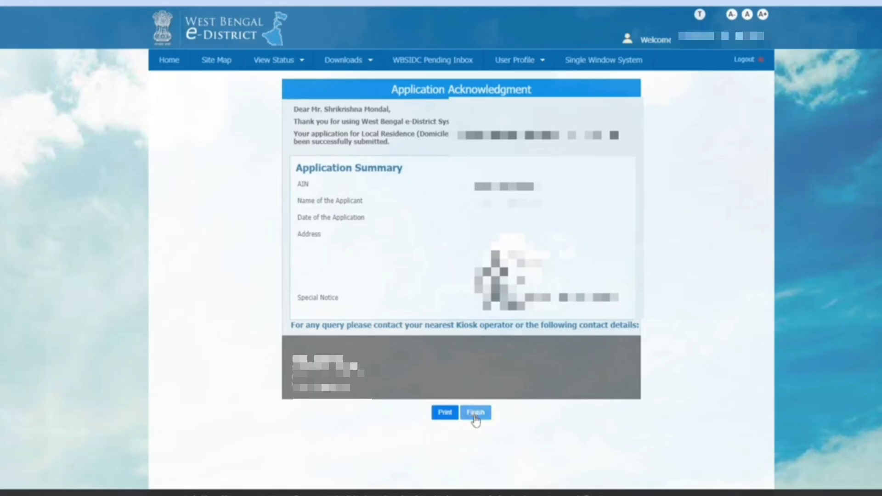